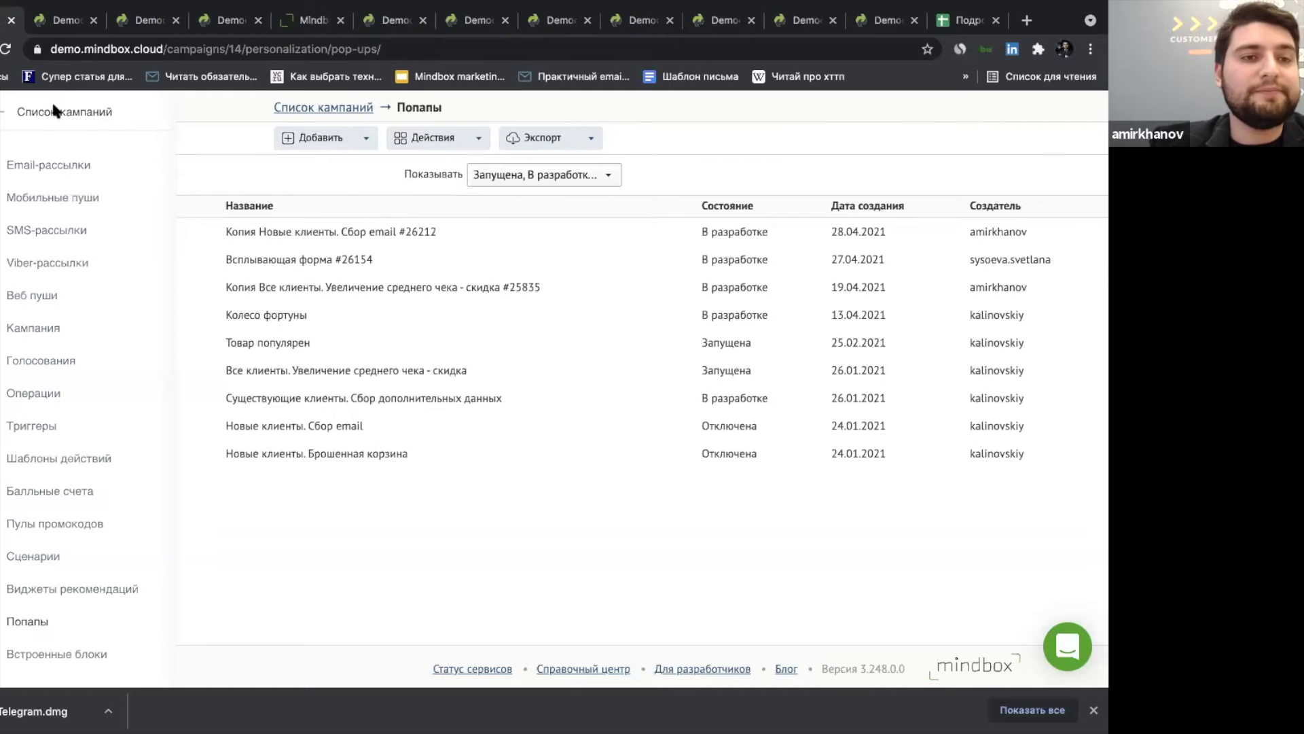
# Open the pop-up "Все клиенты. Увеличение среднего чека - скидка" and review its general settings and form appearance.
pyautogui.click(67, 24)
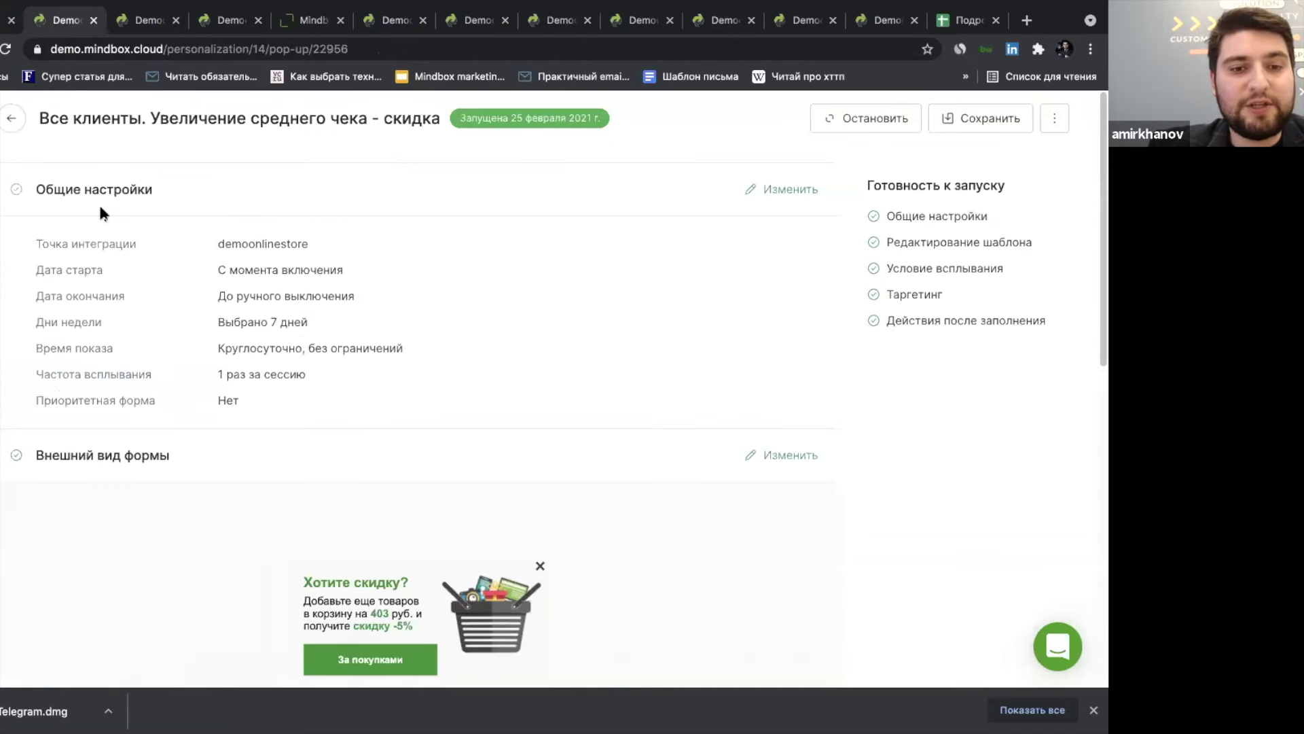
pyautogui.scroll(-2, 100, 203)
pyautogui.scroll(-1, 102, 225)
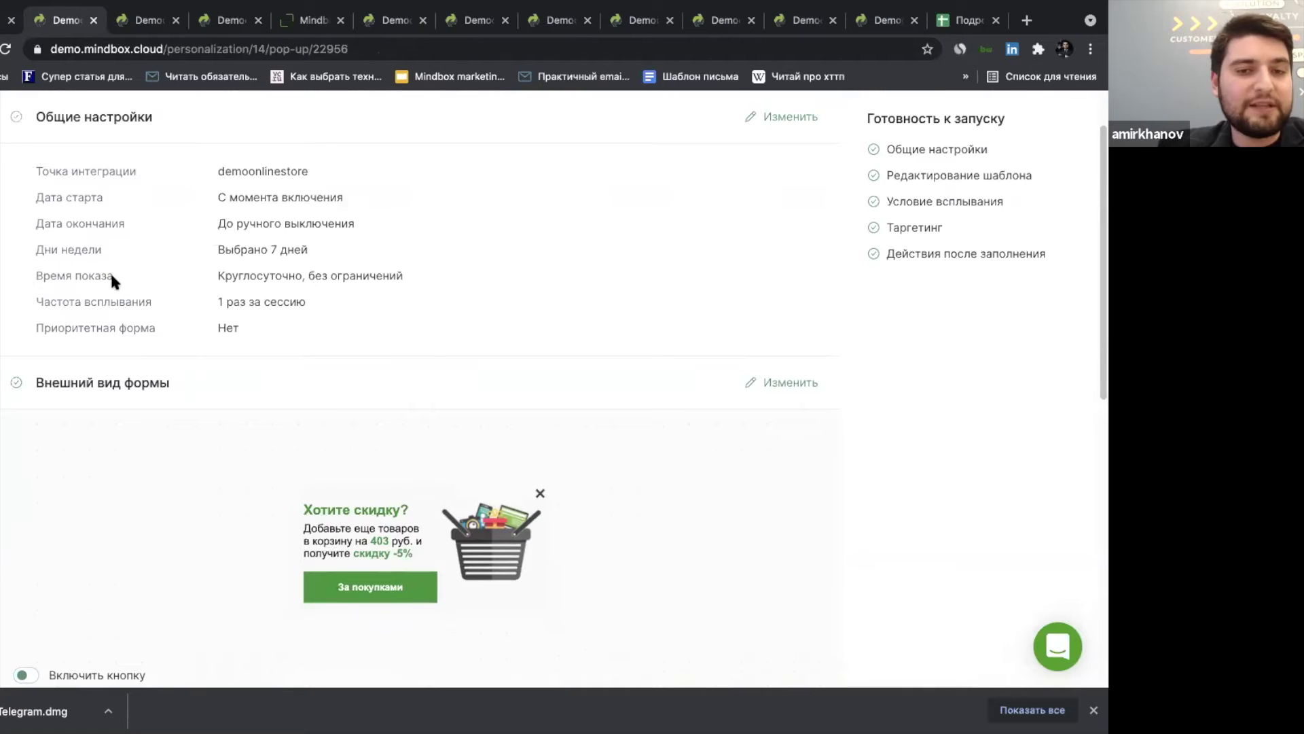
pyautogui.scroll(-5, 111, 275)
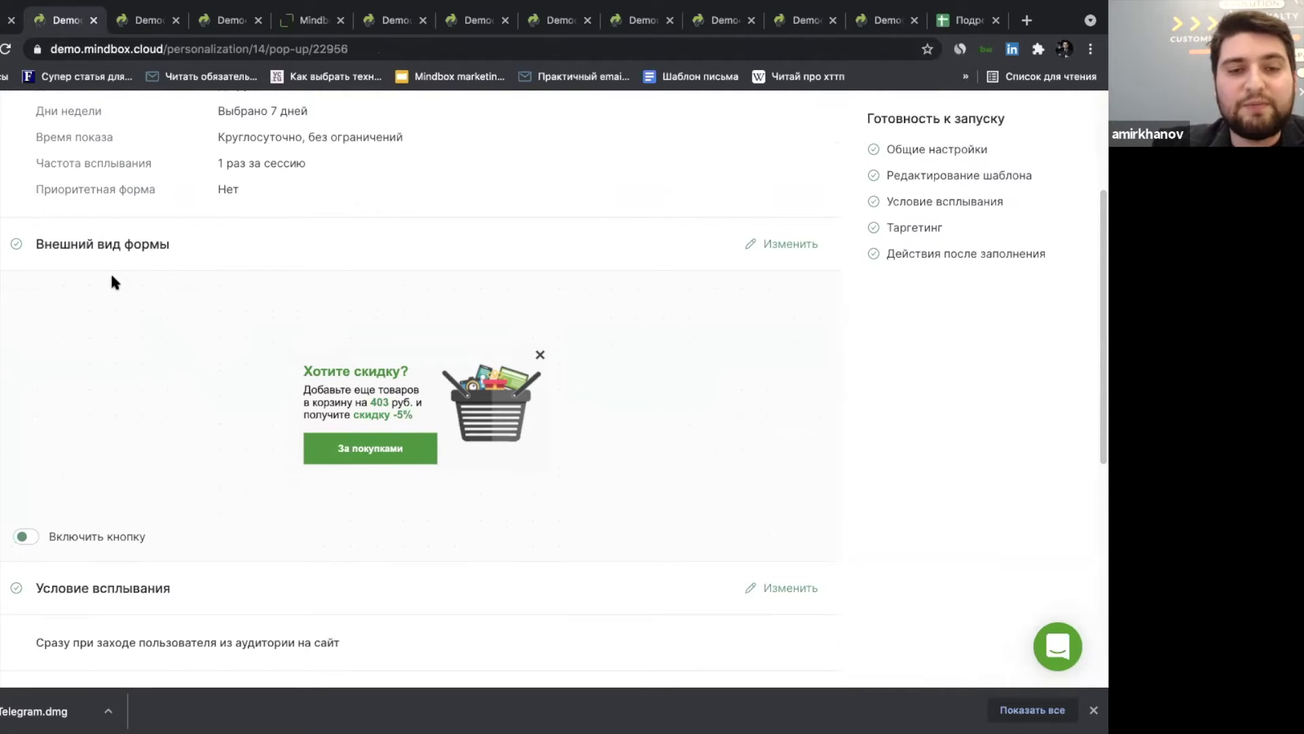
pyautogui.scroll(-2, 264, 340)
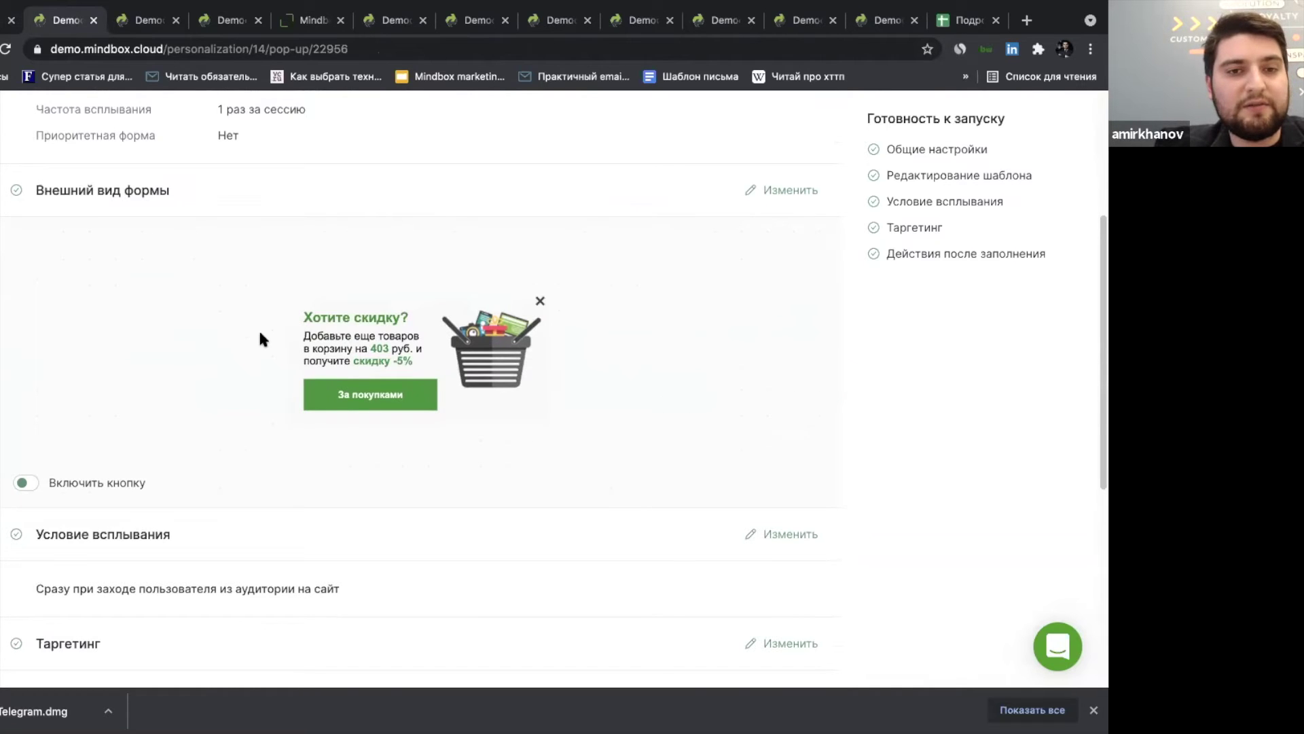
pyautogui.scroll(-1, 264, 339)
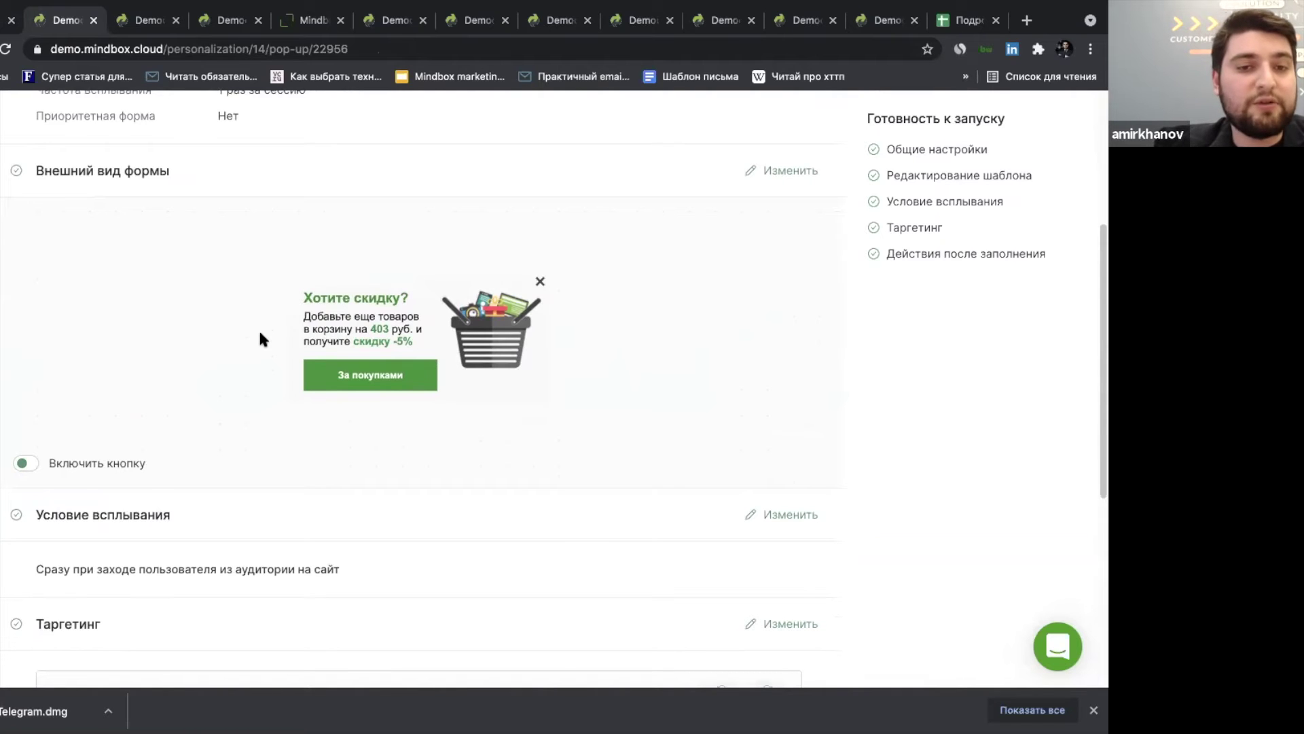
pyautogui.scroll(2, 260, 339)
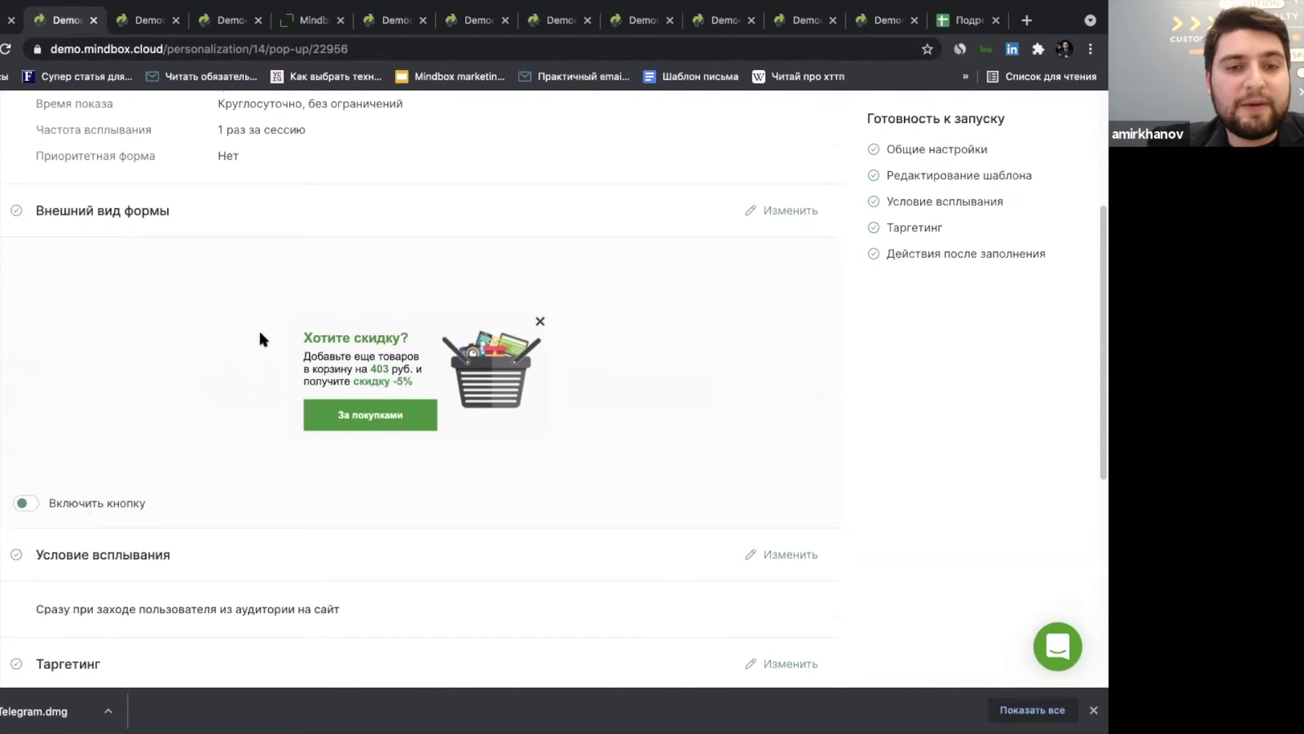
# Open the discount form's template editor, look through its content and mobile spacing settings, and return to the pop-up's overview.
pyautogui.click(339, 370)
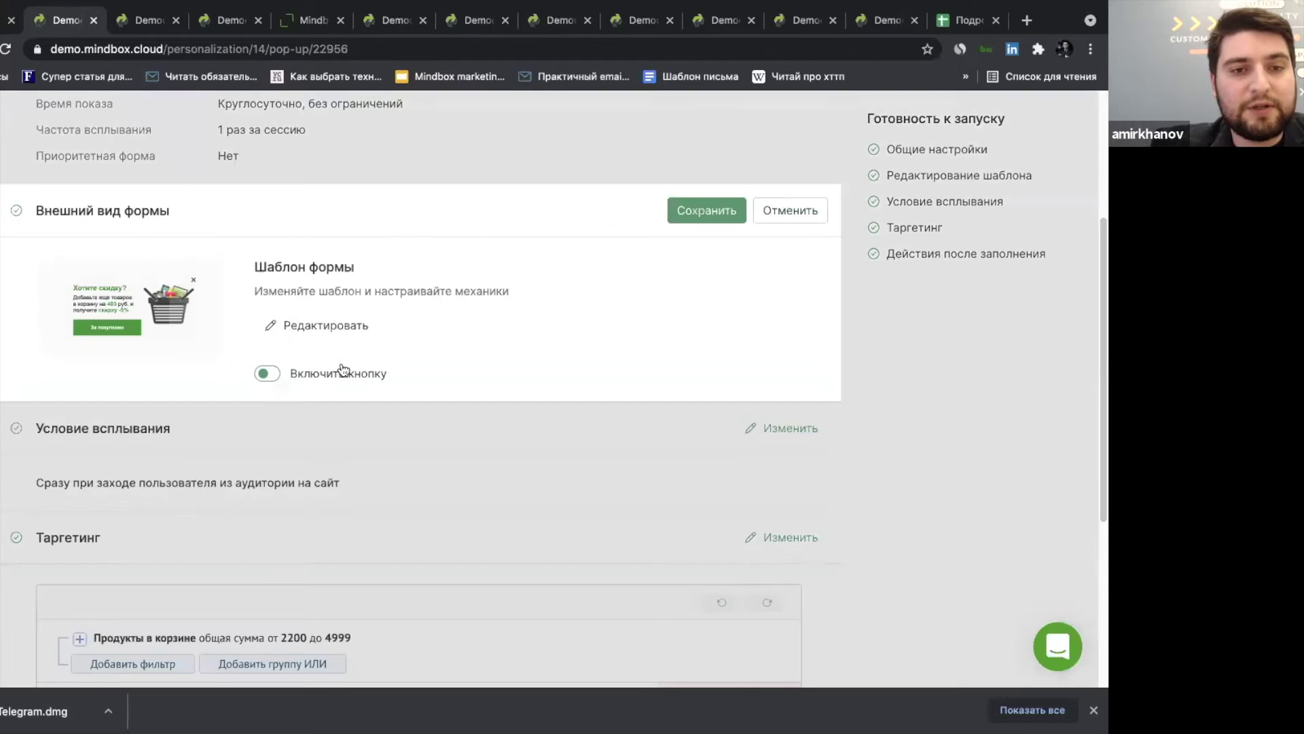
pyautogui.click(286, 328)
pyautogui.scroll(-5, 888, 343)
pyautogui.scroll(-5, 889, 348)
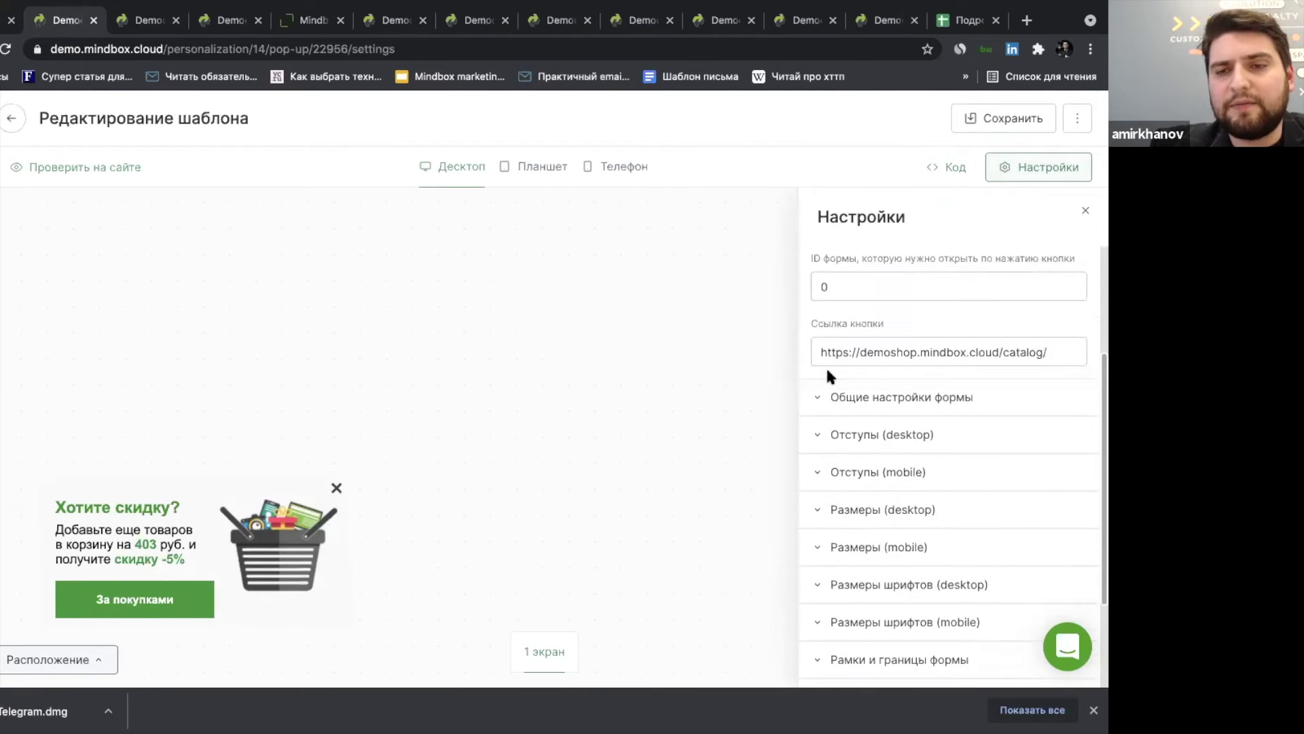
pyautogui.click(843, 408)
pyautogui.scroll(-5, 826, 414)
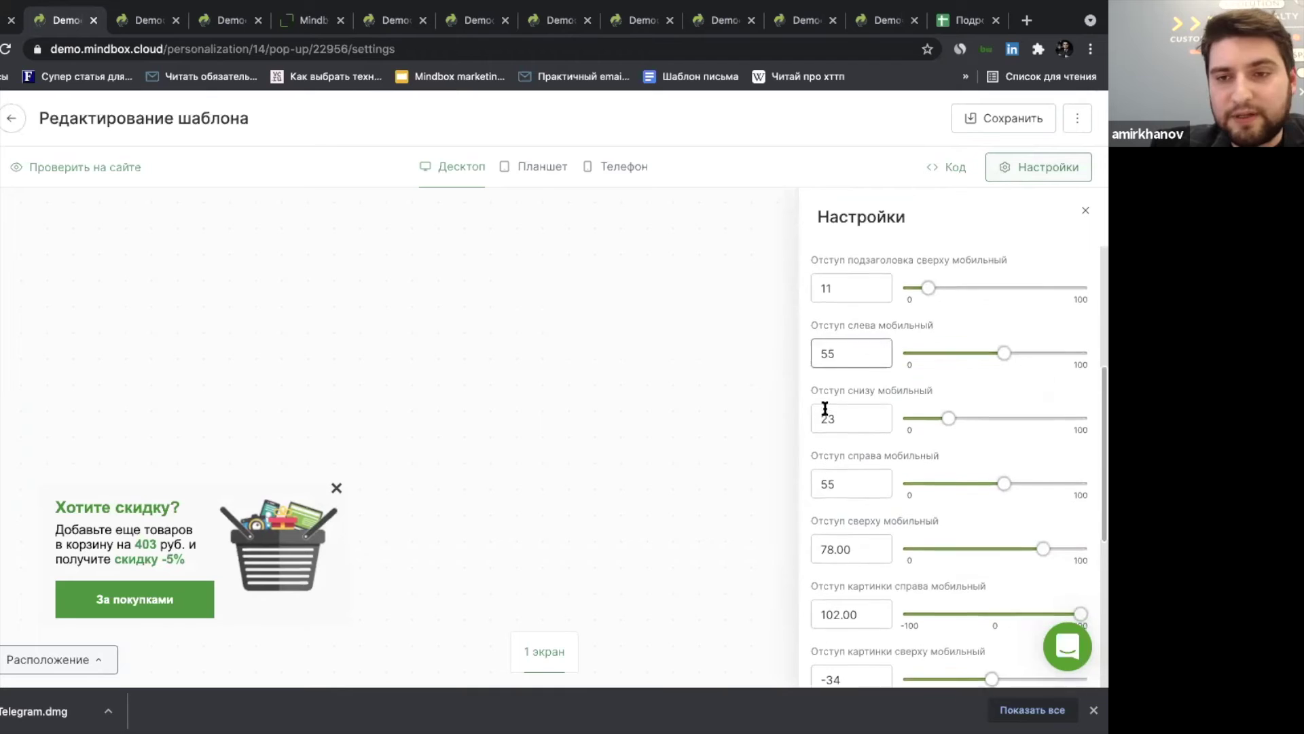
pyautogui.click(14, 118)
# Examine the display triggers offered under "По заданным условиям" in the discount pop-up's display condition, and cancel the edit.
pyautogui.scroll(-3, 126, 314)
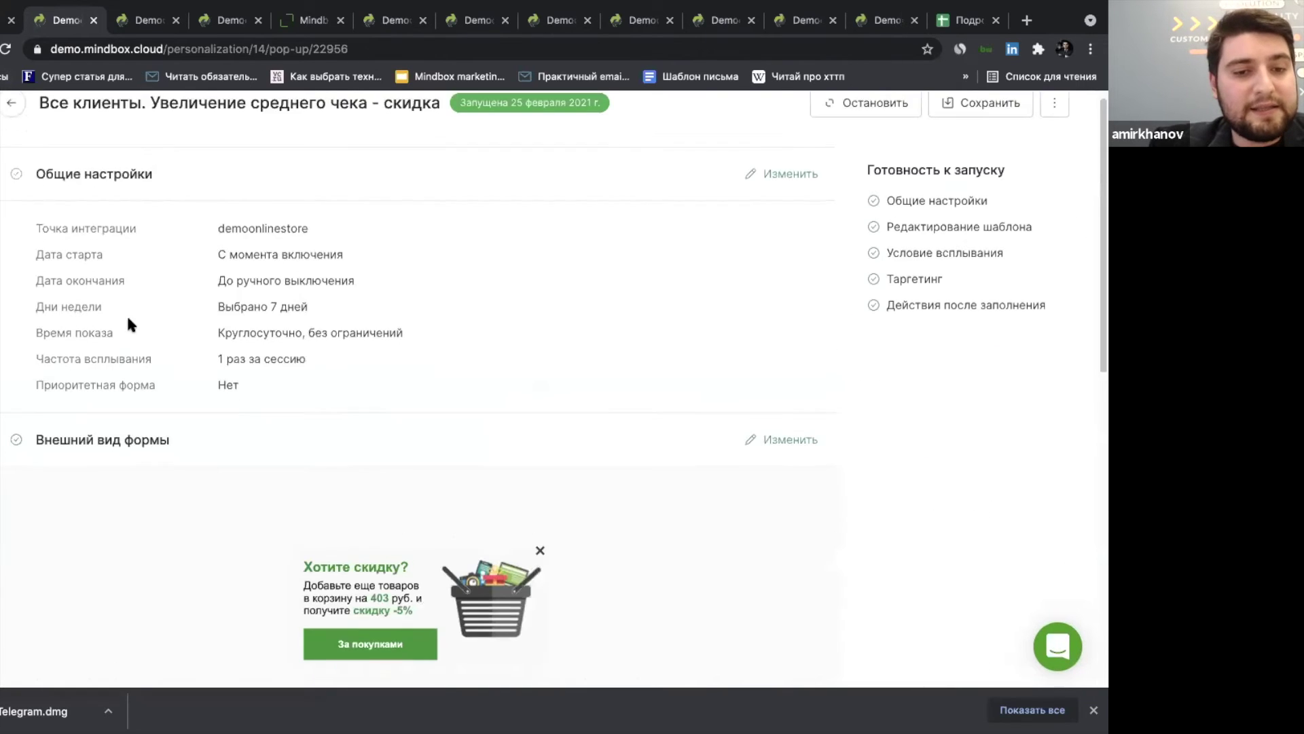
pyautogui.scroll(-3, 129, 318)
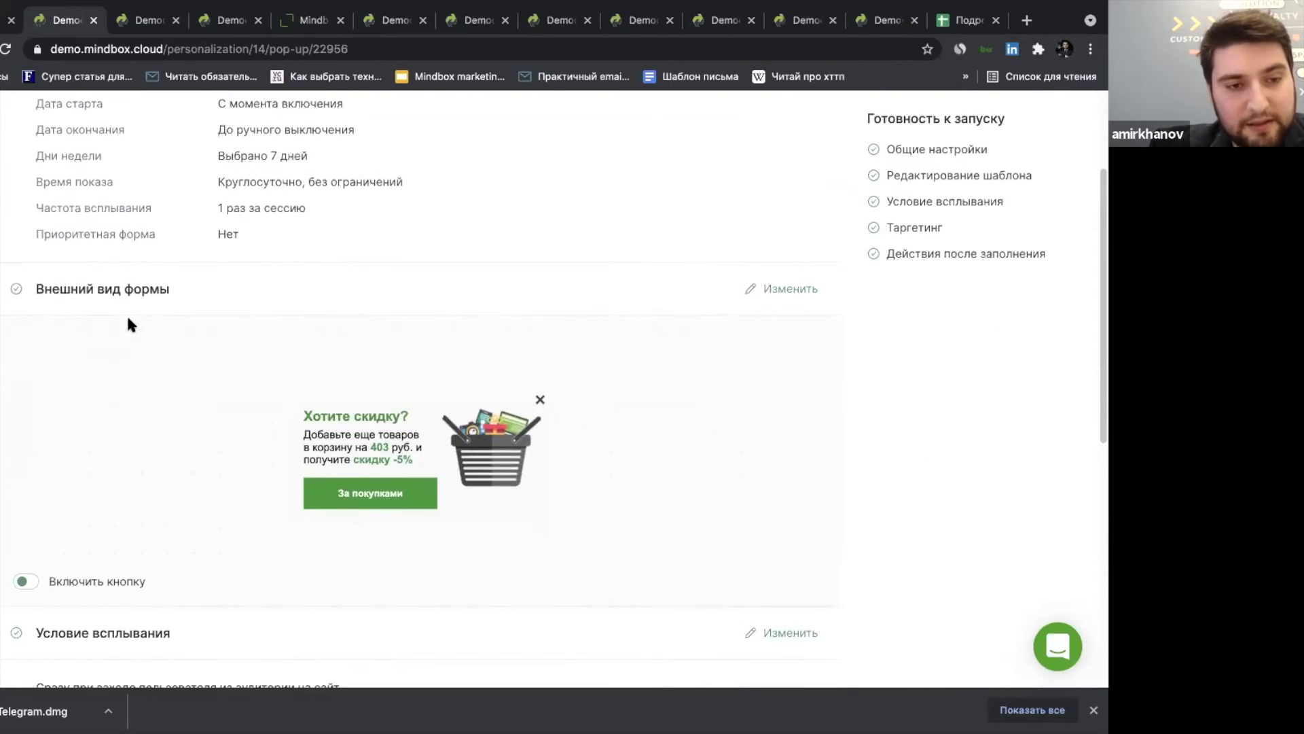
pyautogui.scroll(-3, 126, 312)
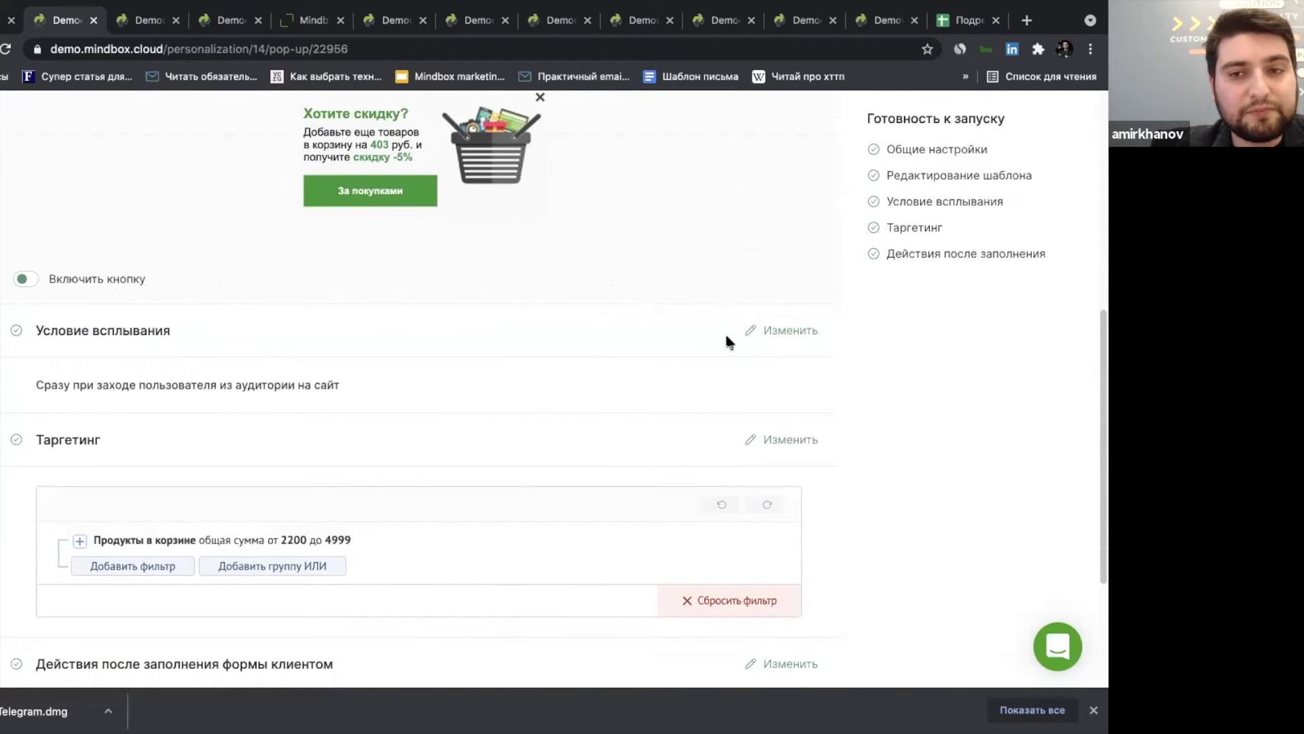
pyautogui.click(774, 335)
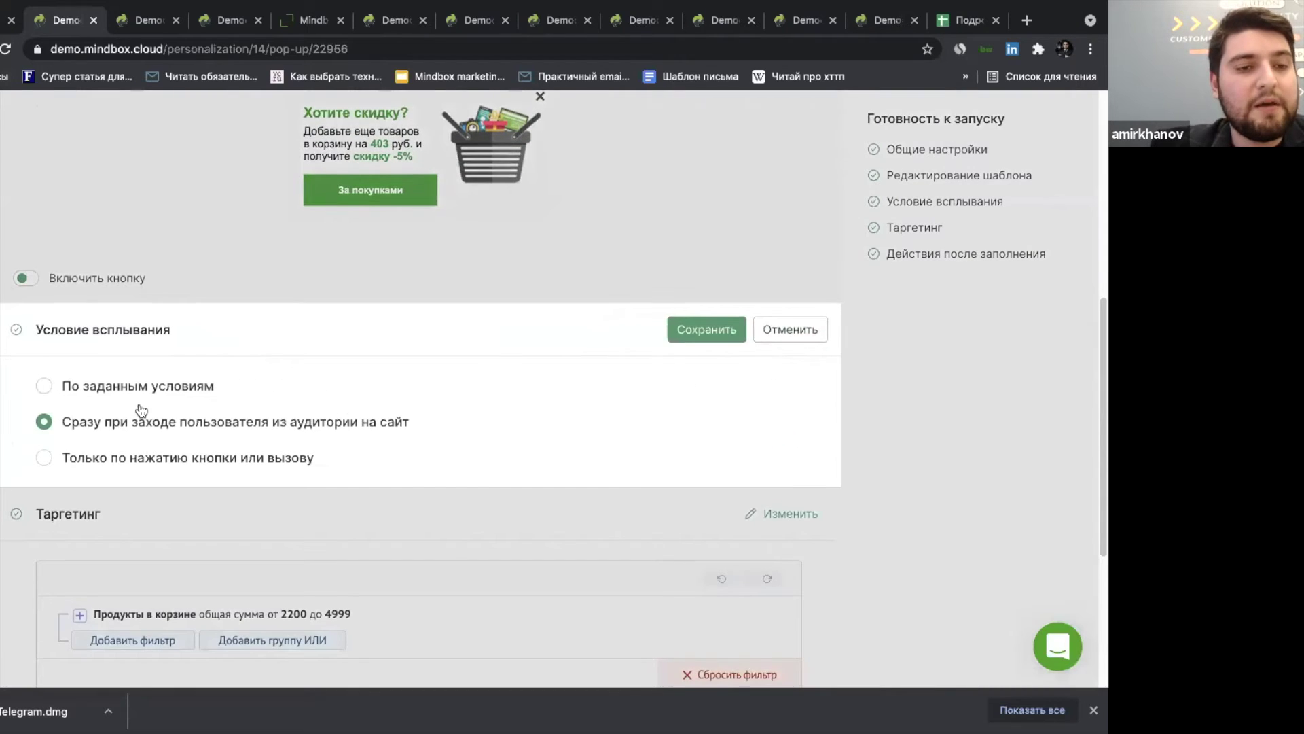
pyautogui.scroll(-1, 141, 411)
pyautogui.click(143, 369)
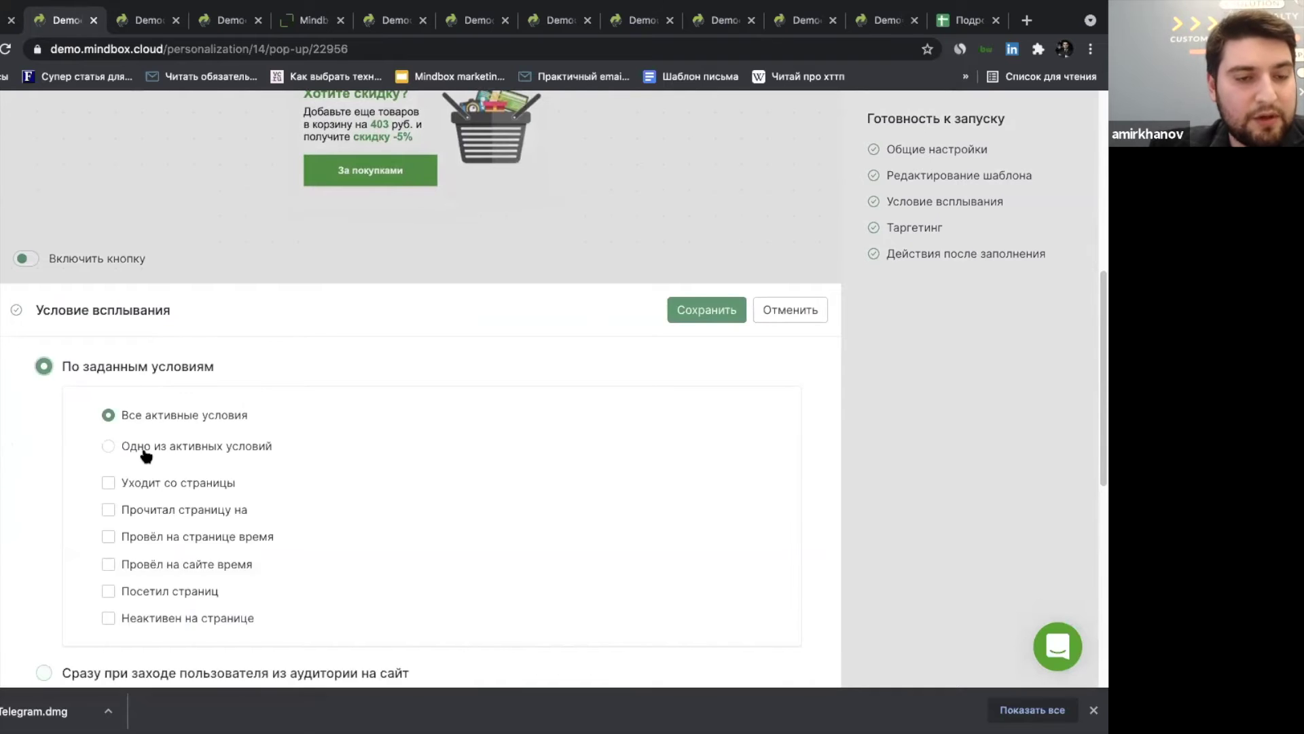
pyautogui.scroll(-3, 146, 454)
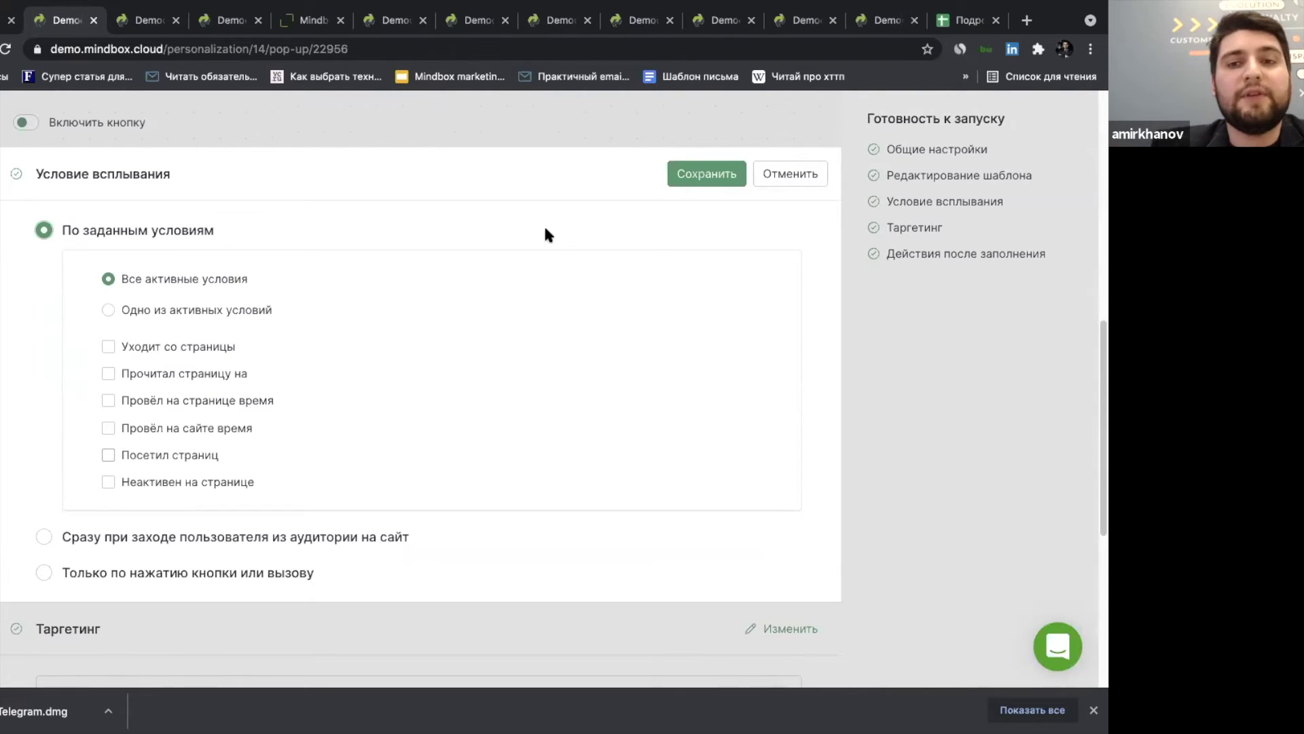
pyautogui.click(789, 174)
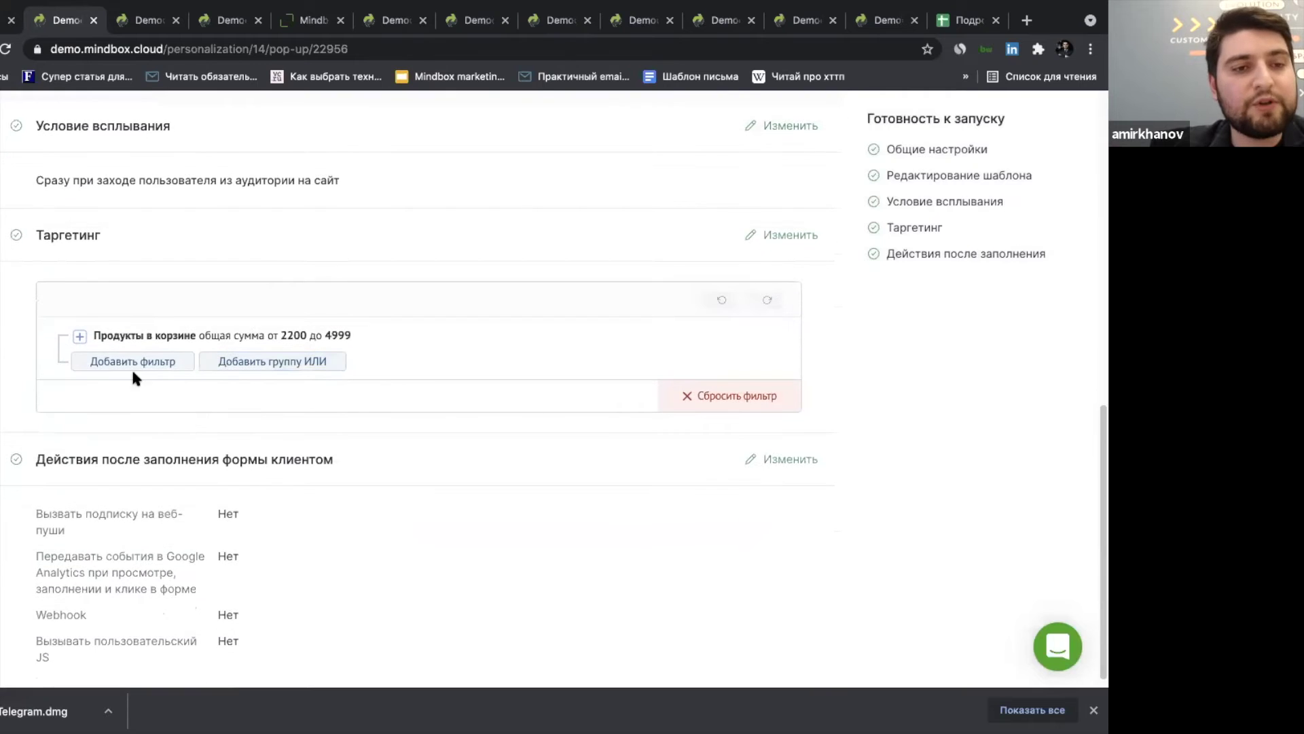
# Look through the targeting filters that can be added to the discount pop-up, and close the filter list without adding one.
pyautogui.click(121, 363)
pyautogui.scroll(-1, 151, 494)
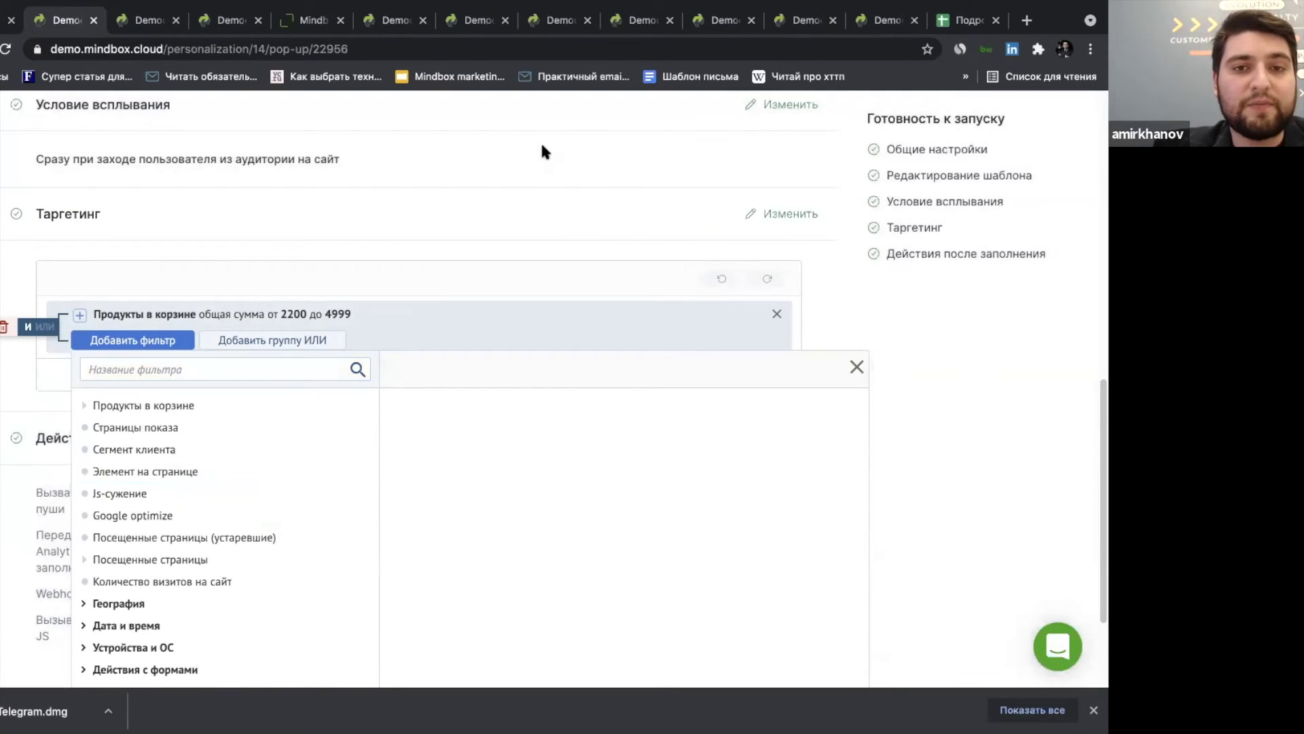
pyautogui.click(540, 140)
pyautogui.click(909, 405)
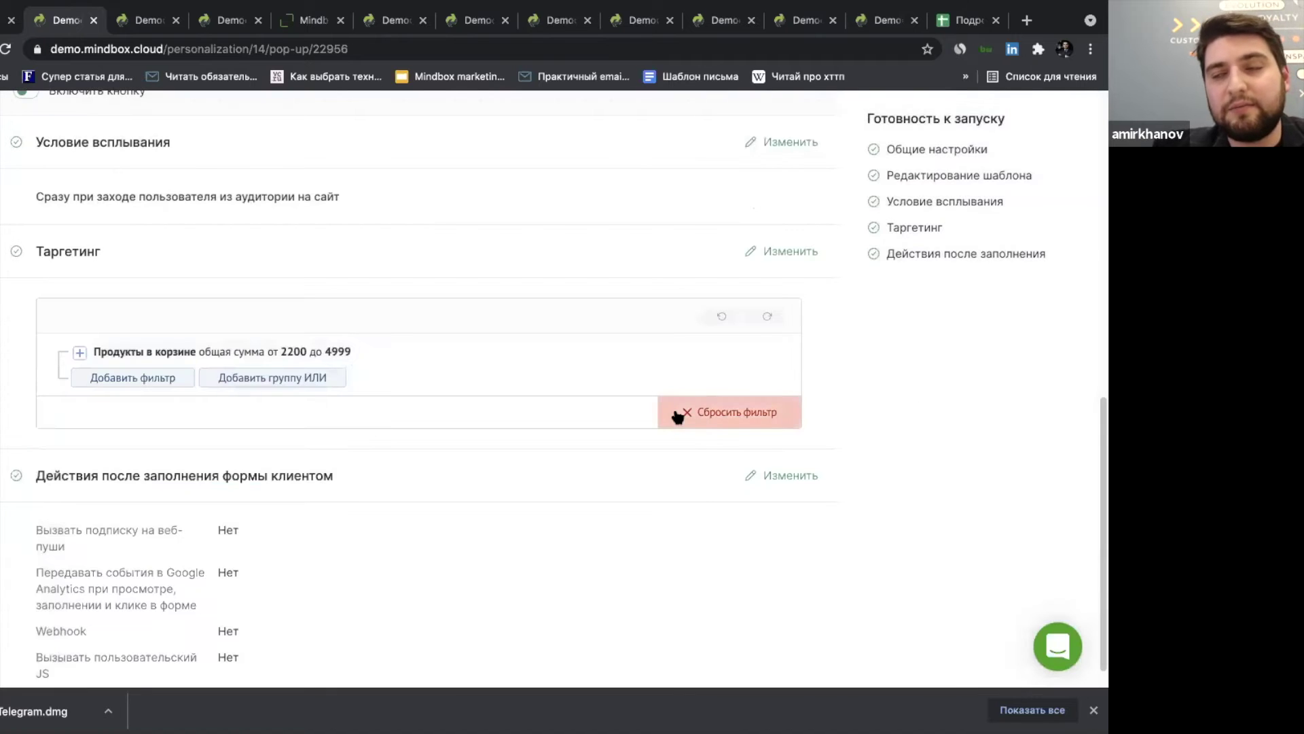
pyautogui.scroll(5, 678, 416)
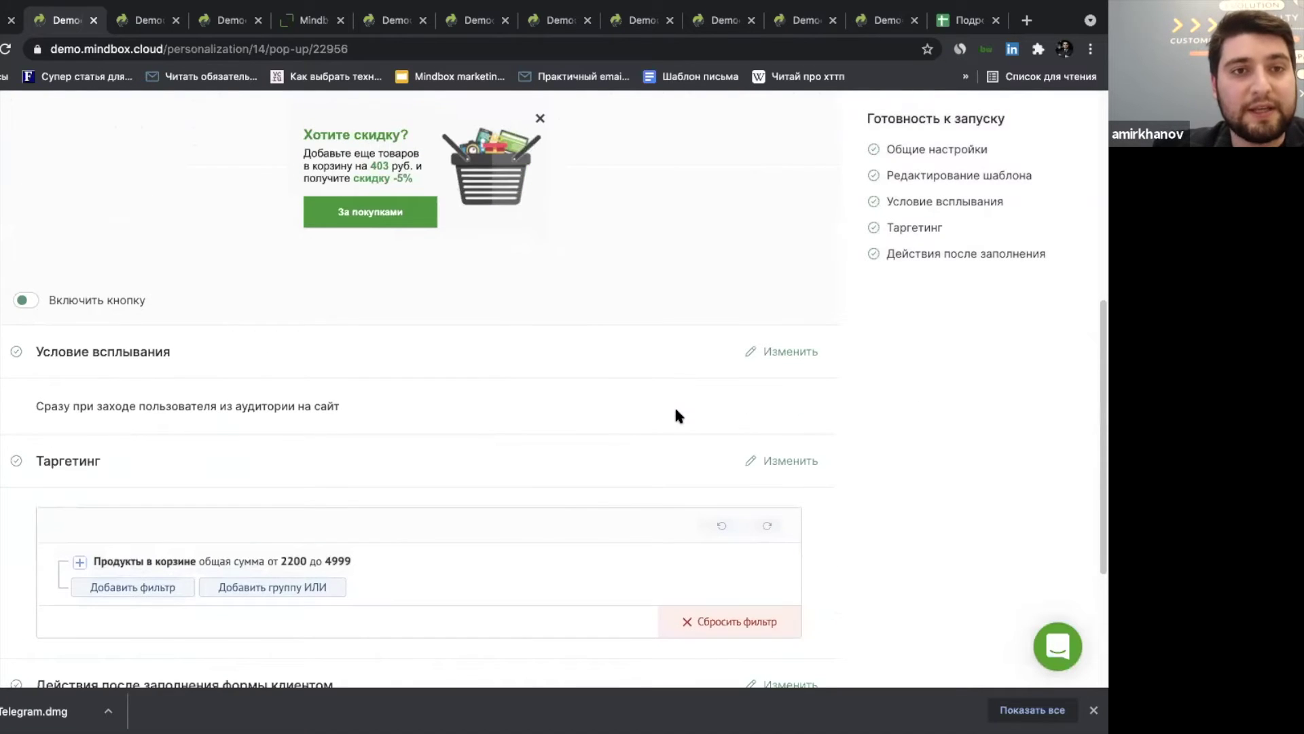
pyautogui.scroll(3, 677, 415)
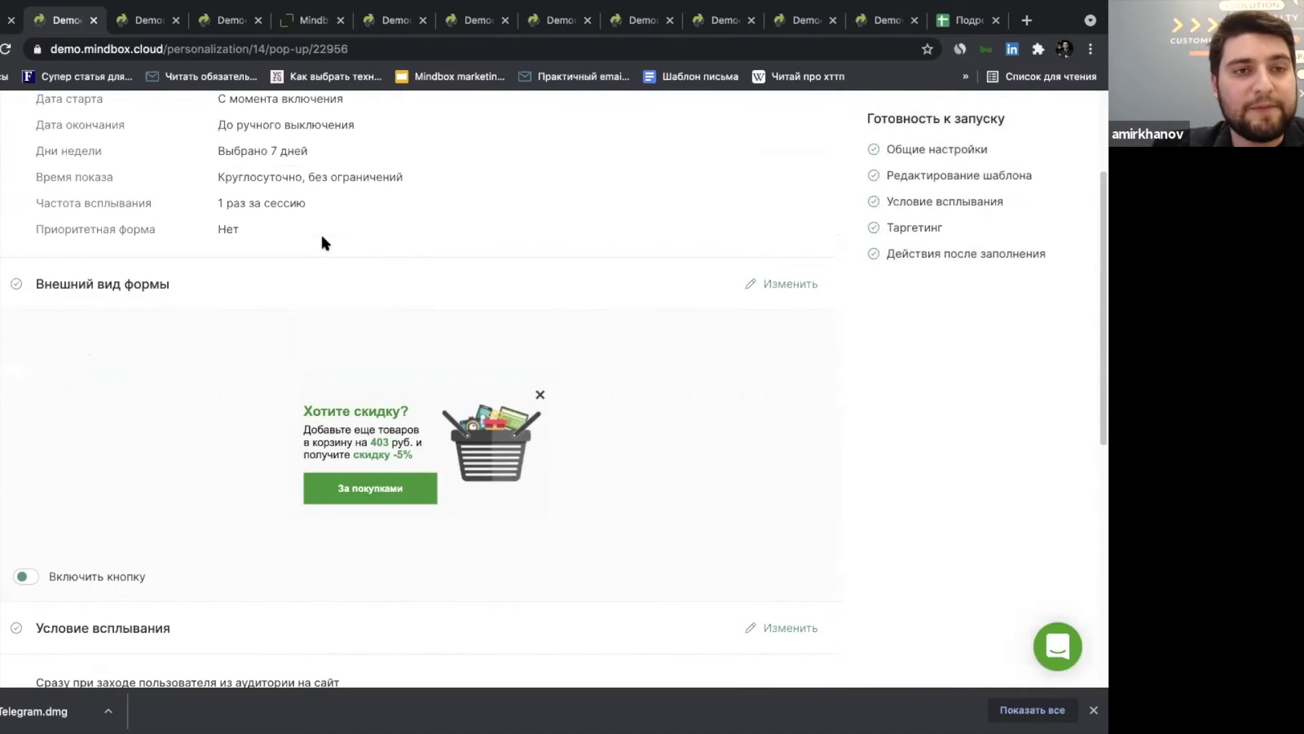
# Close the discount pop-up's page and examine the "Товар популярен" pop-up's settings, appearance and display condition.
pyautogui.click(93, 20)
pyautogui.scroll(-3, 206, 242)
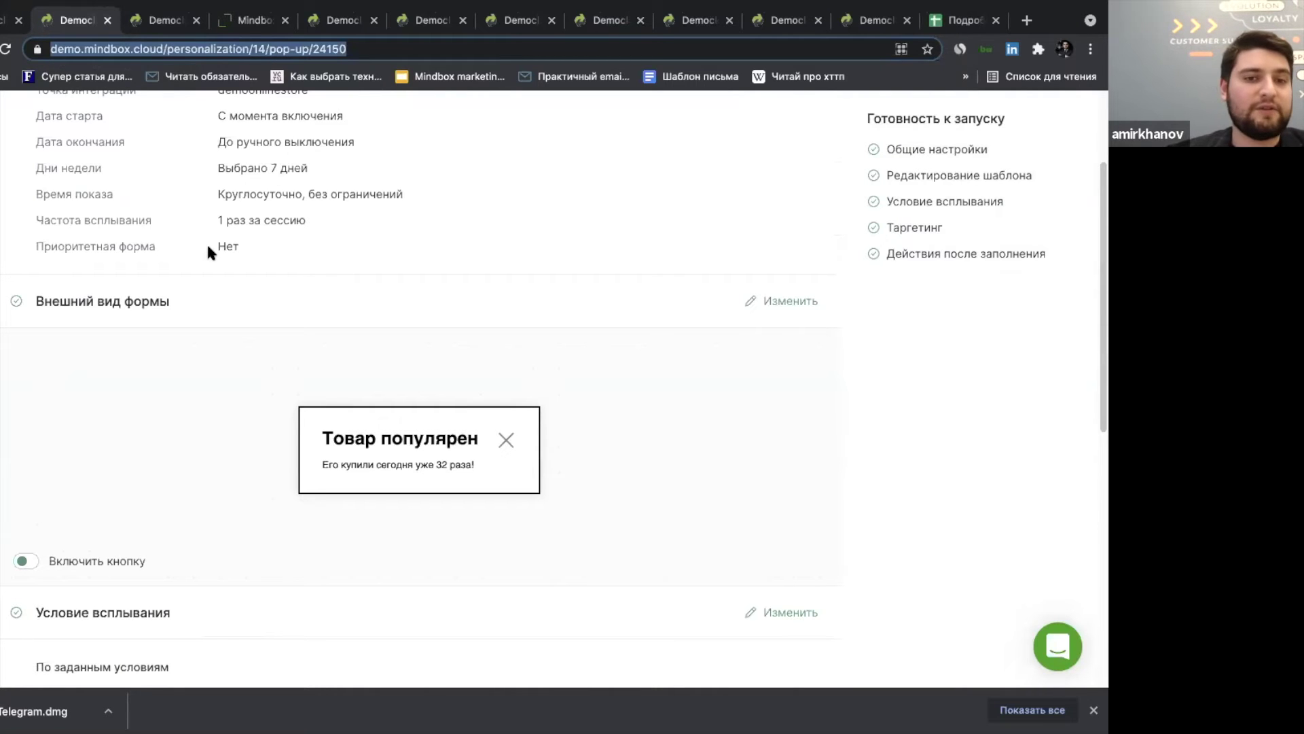
pyautogui.scroll(-1, 208, 251)
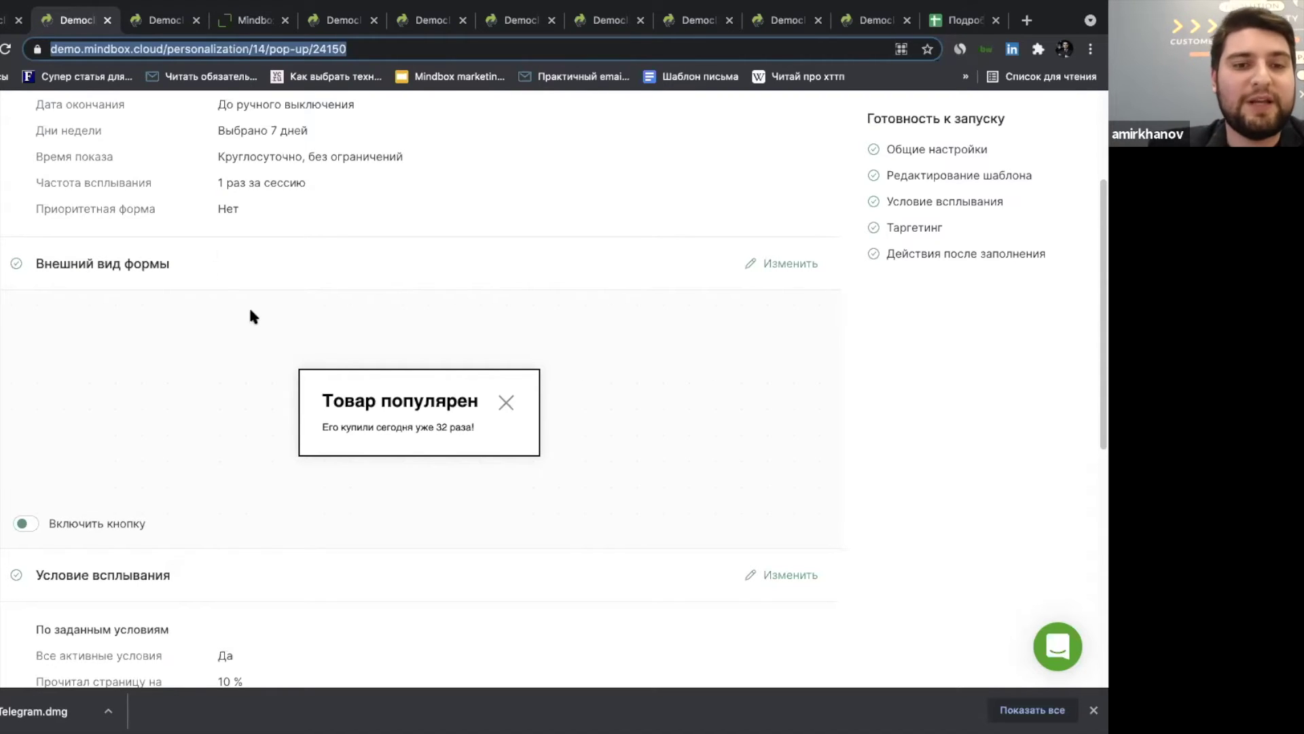
pyautogui.scroll(-2, 249, 305)
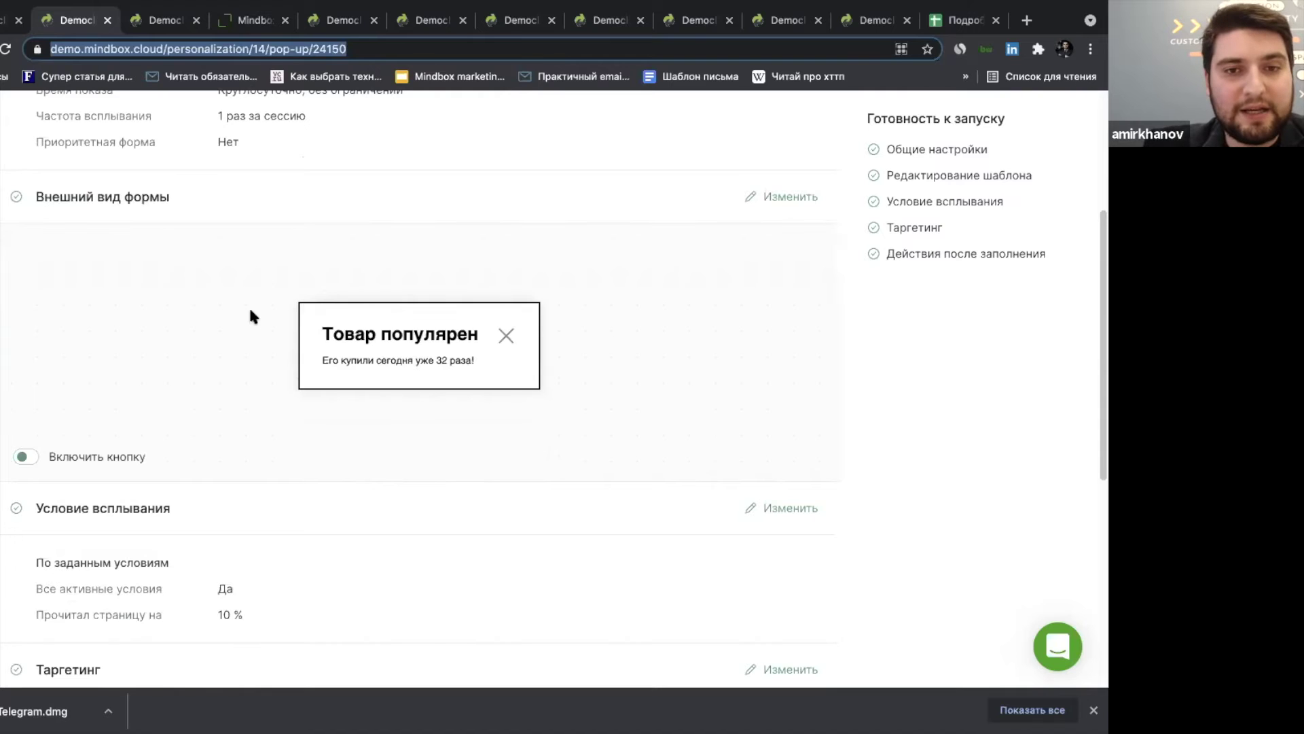
pyautogui.scroll(-2, 251, 315)
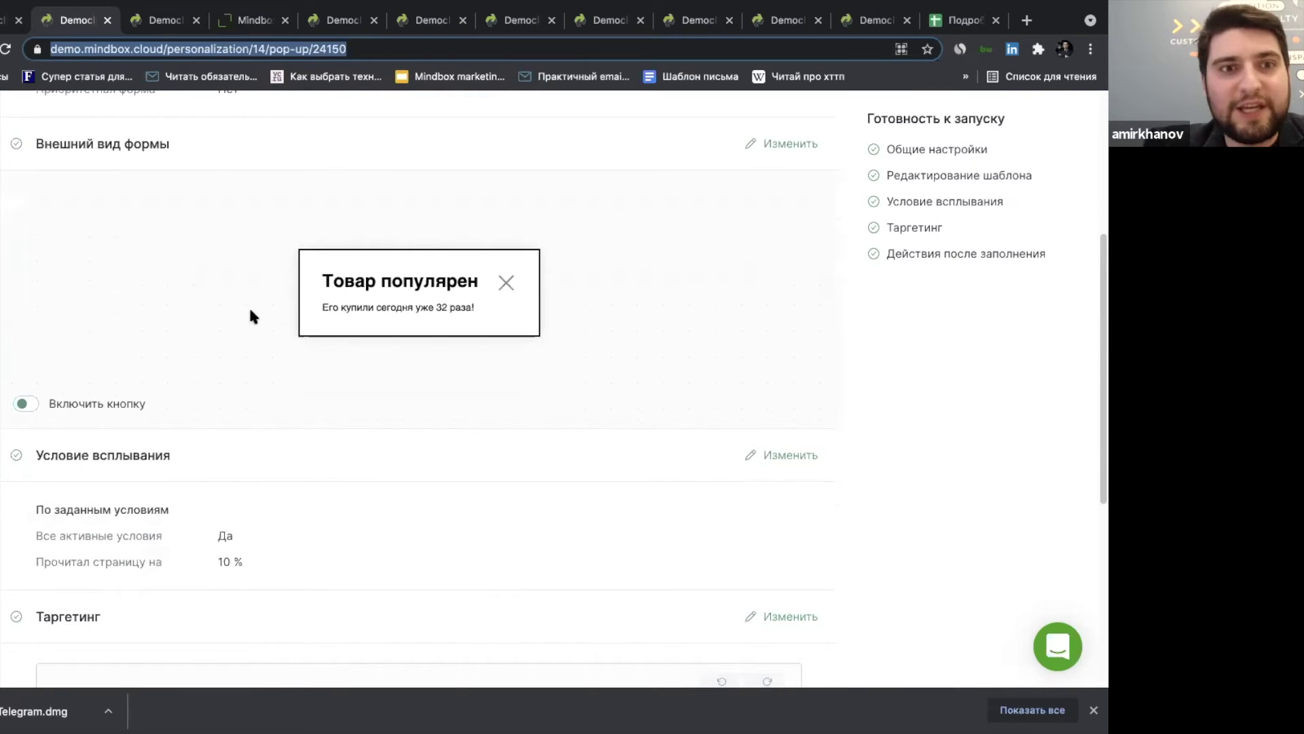
pyautogui.scroll(1, 251, 311)
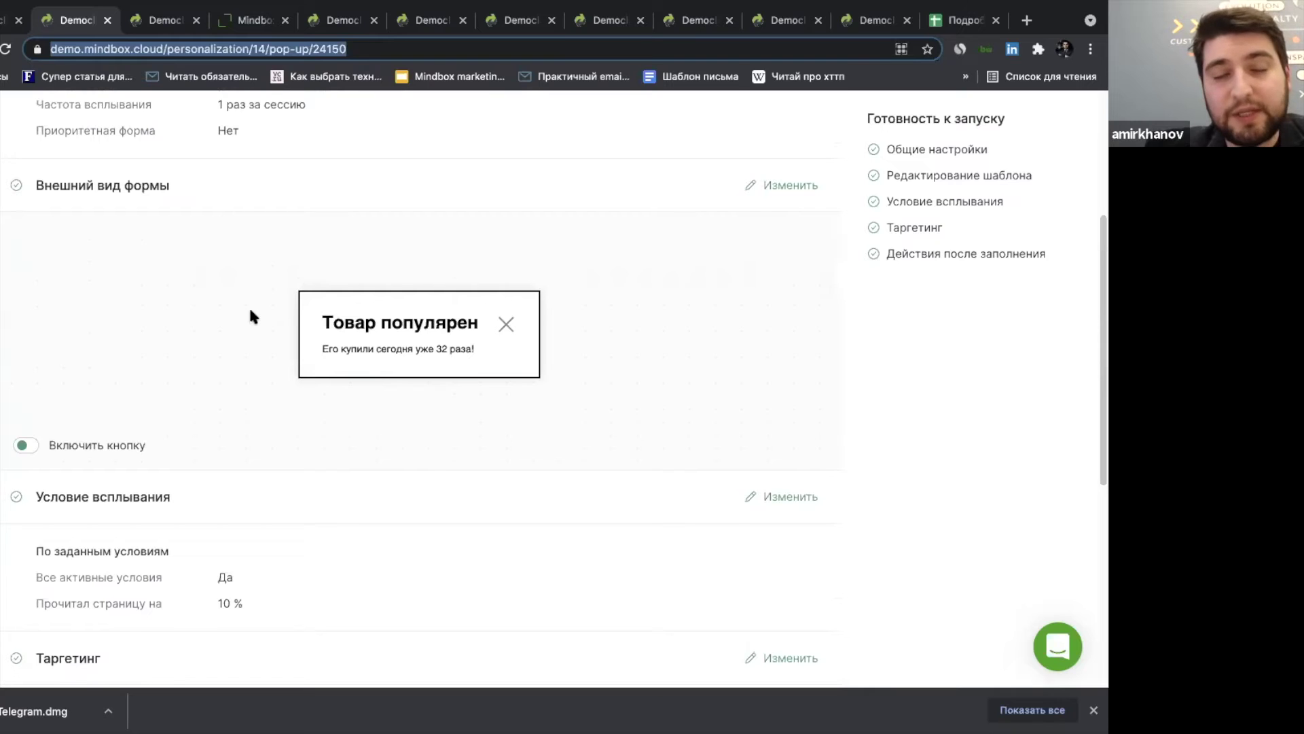
pyautogui.scroll(1, 250, 312)
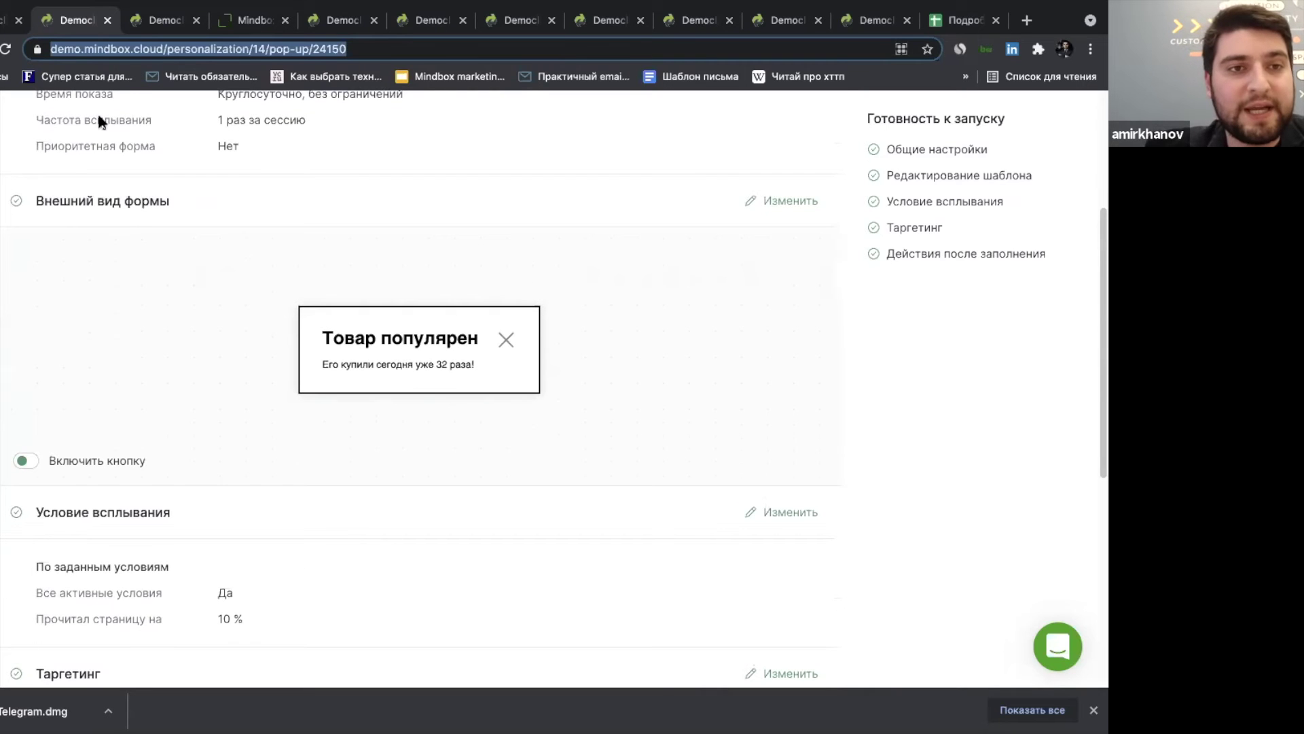
# Close the "Товар популярен" page and examine the general settings, form appearance and display condition of "Новые клиенты. Сбор email".
pyautogui.click(108, 23)
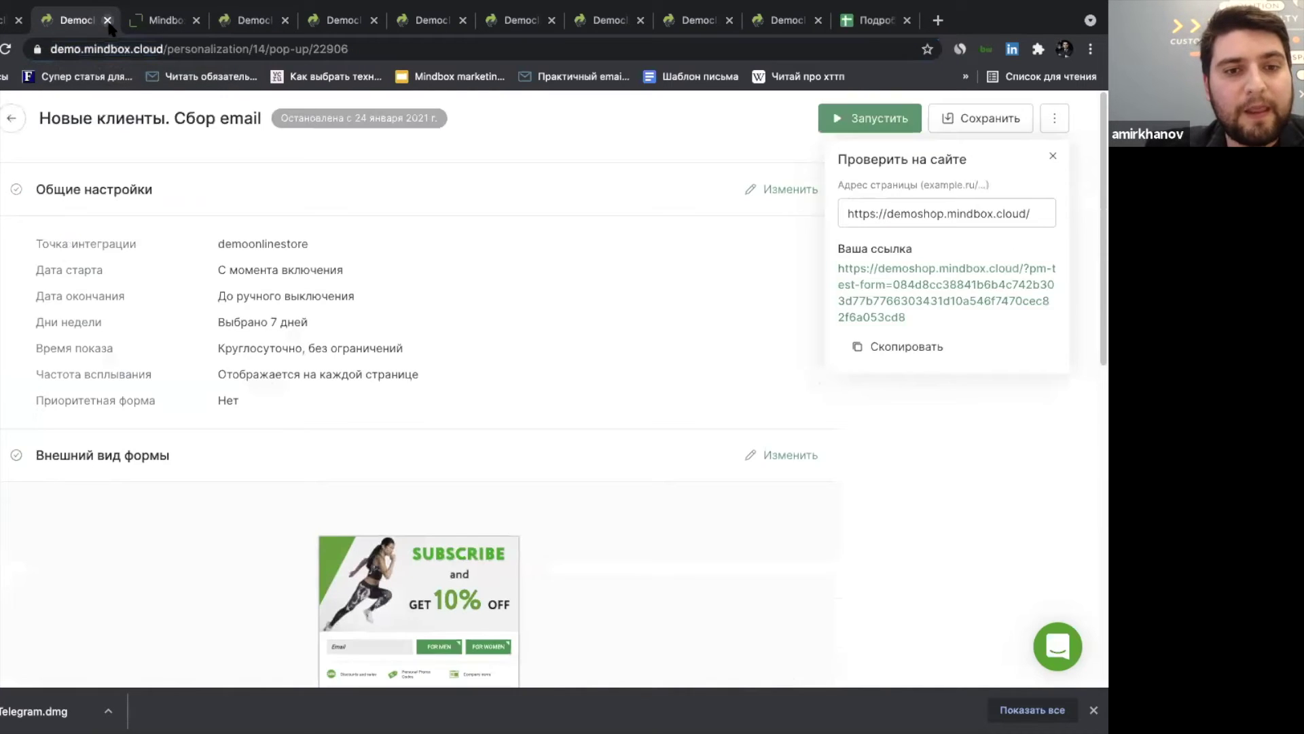
pyautogui.scroll(-3, 161, 259)
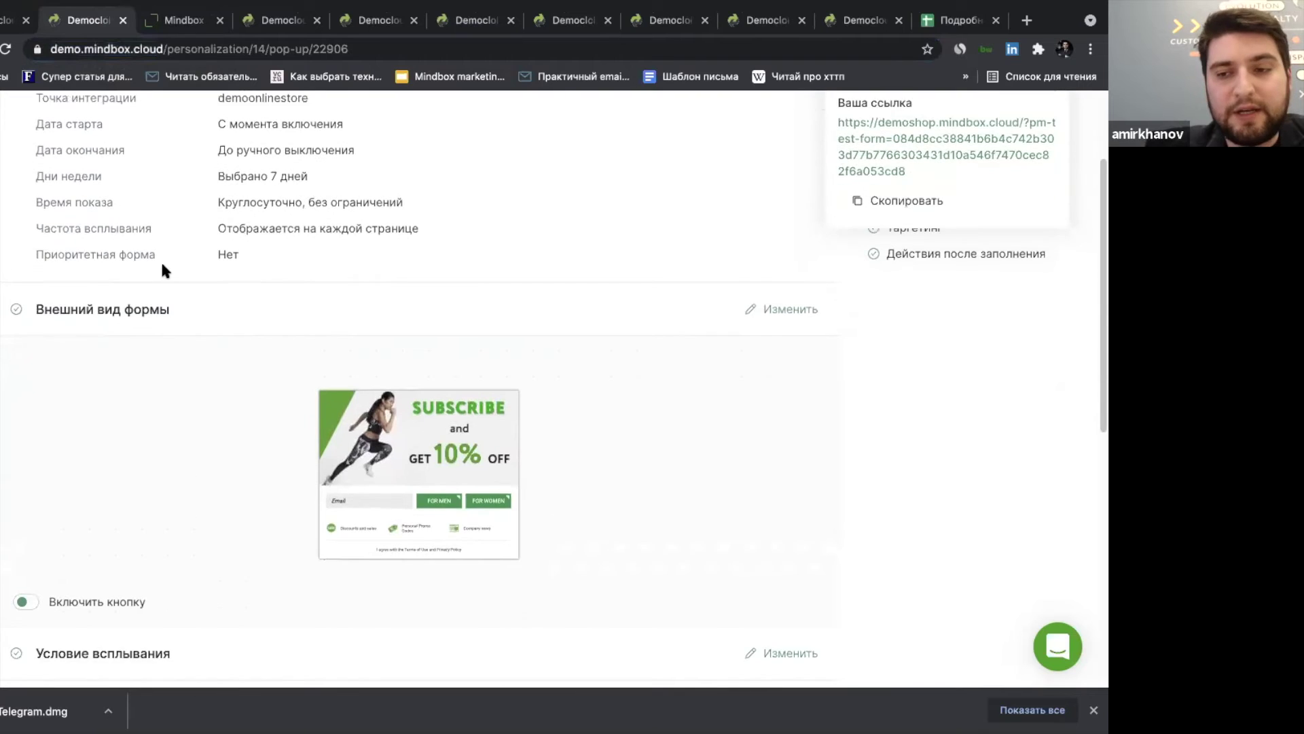
pyautogui.scroll(-1, 162, 269)
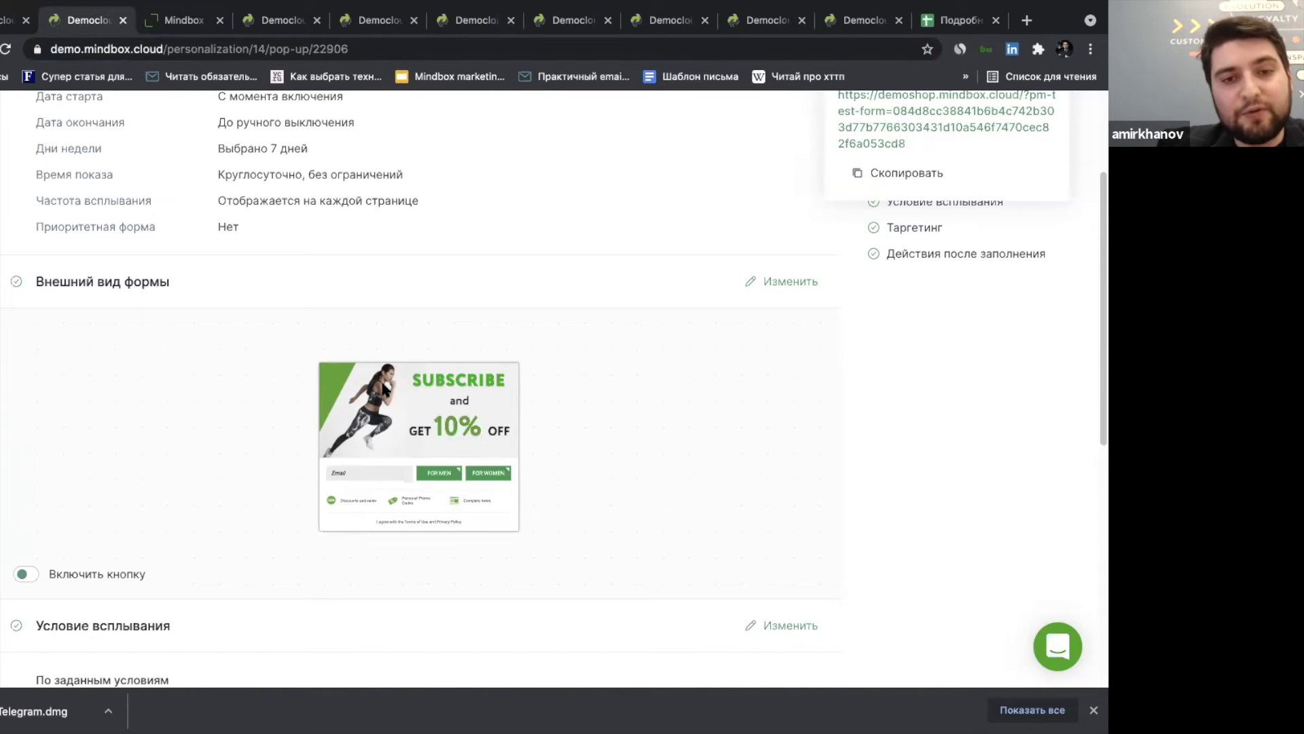
pyautogui.scroll(-1, 384, 389)
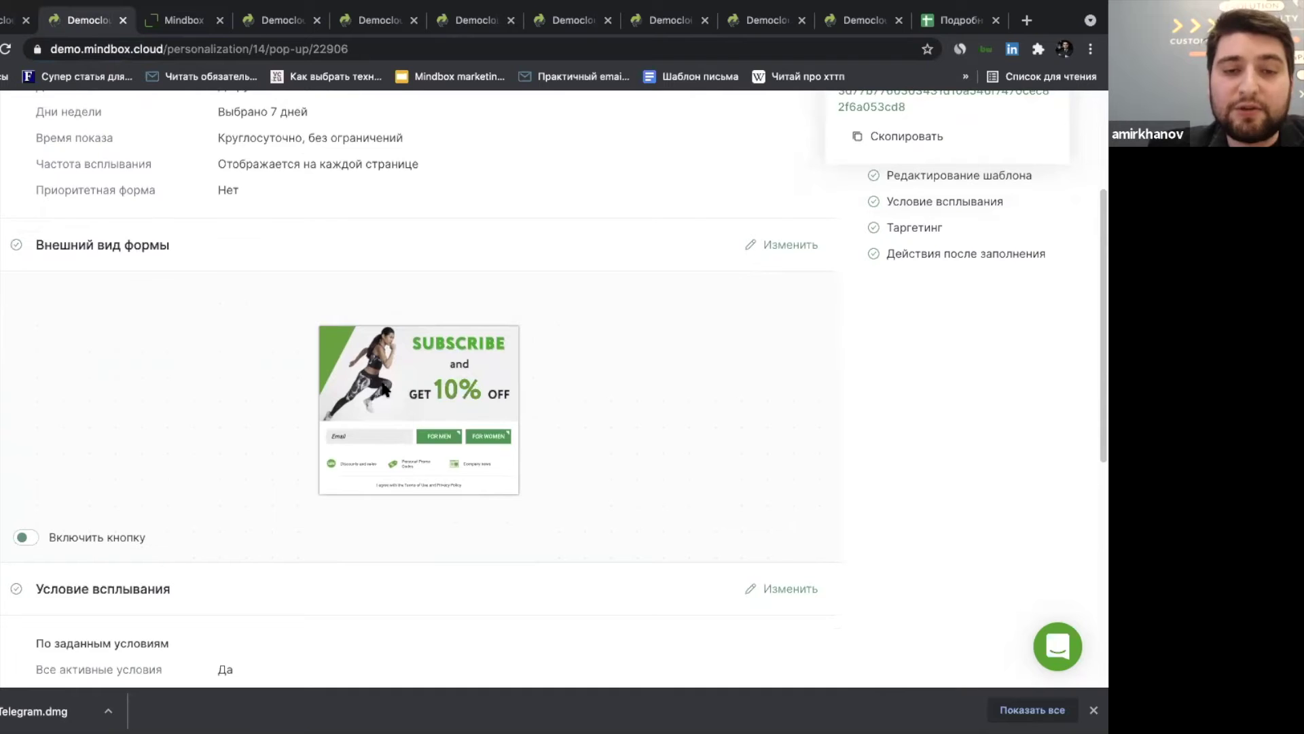
pyautogui.scroll(-1, 384, 389)
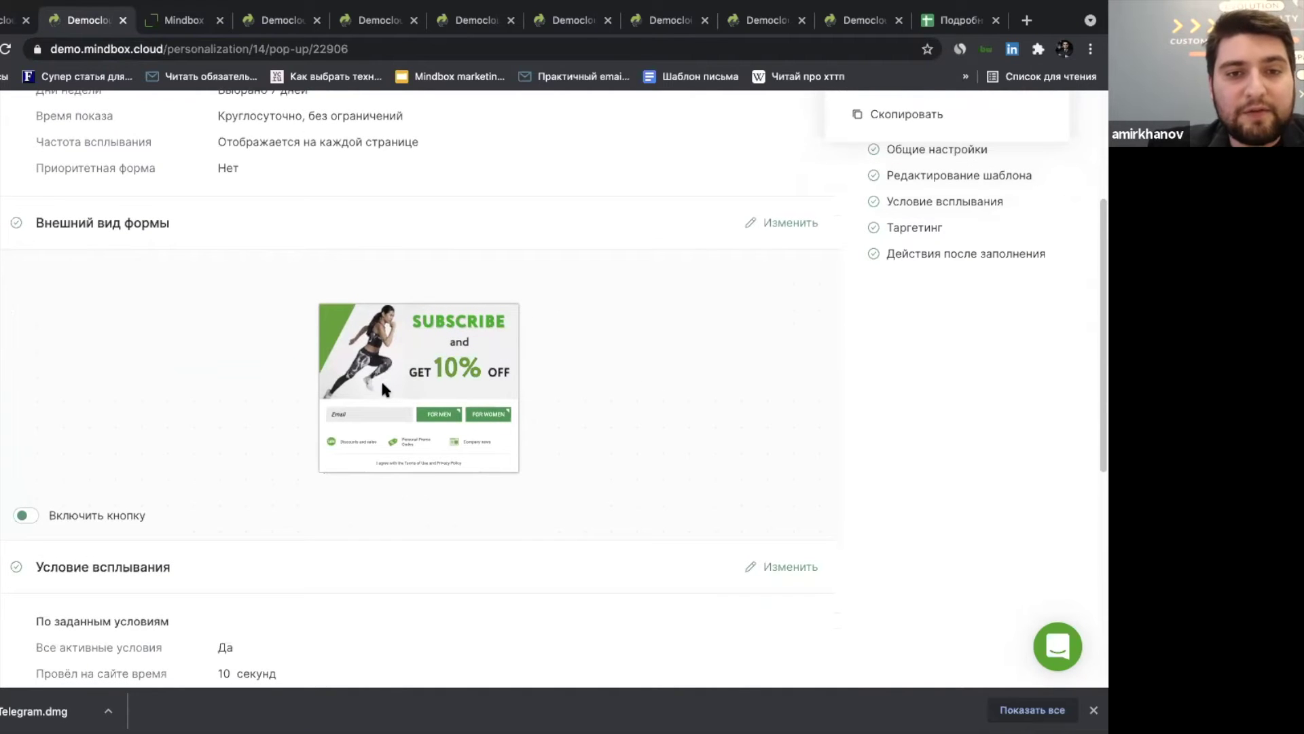
pyautogui.scroll(1, 383, 388)
pyautogui.scroll(5, 383, 389)
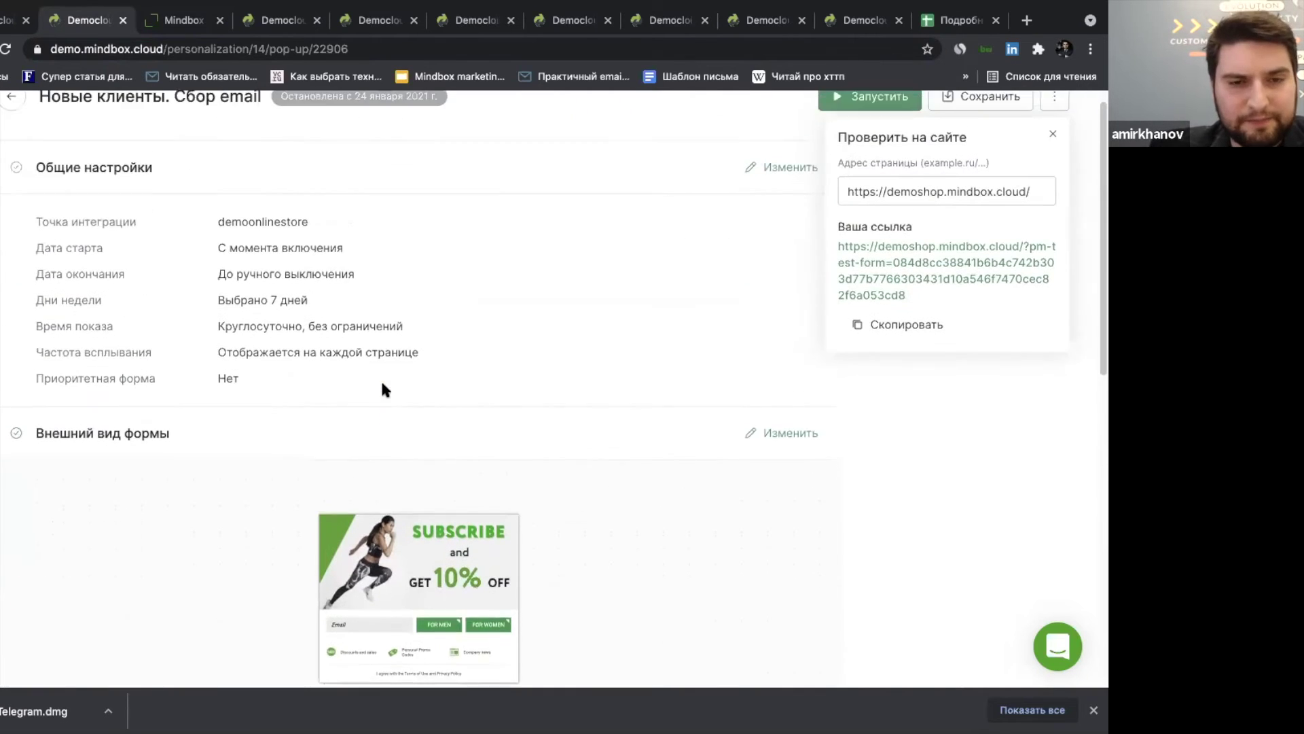
pyautogui.scroll(-3, 382, 389)
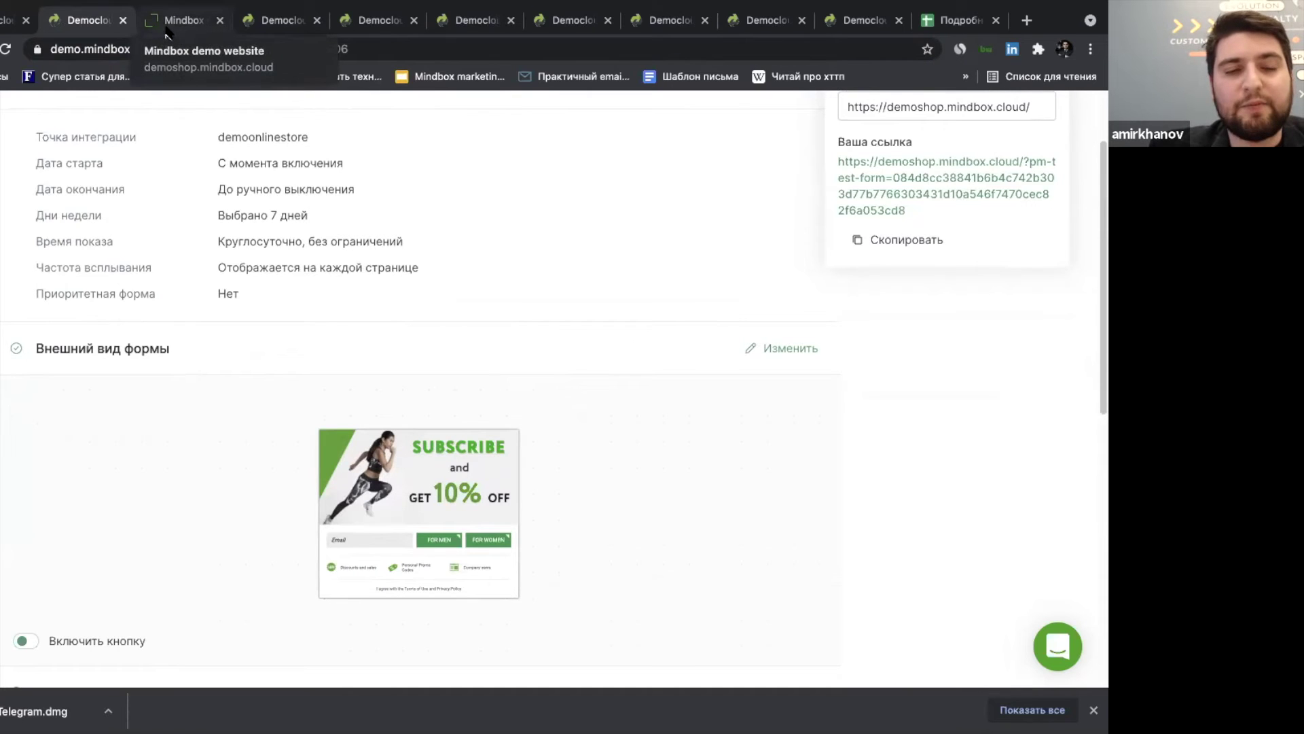
pyautogui.scroll(-2, 178, 269)
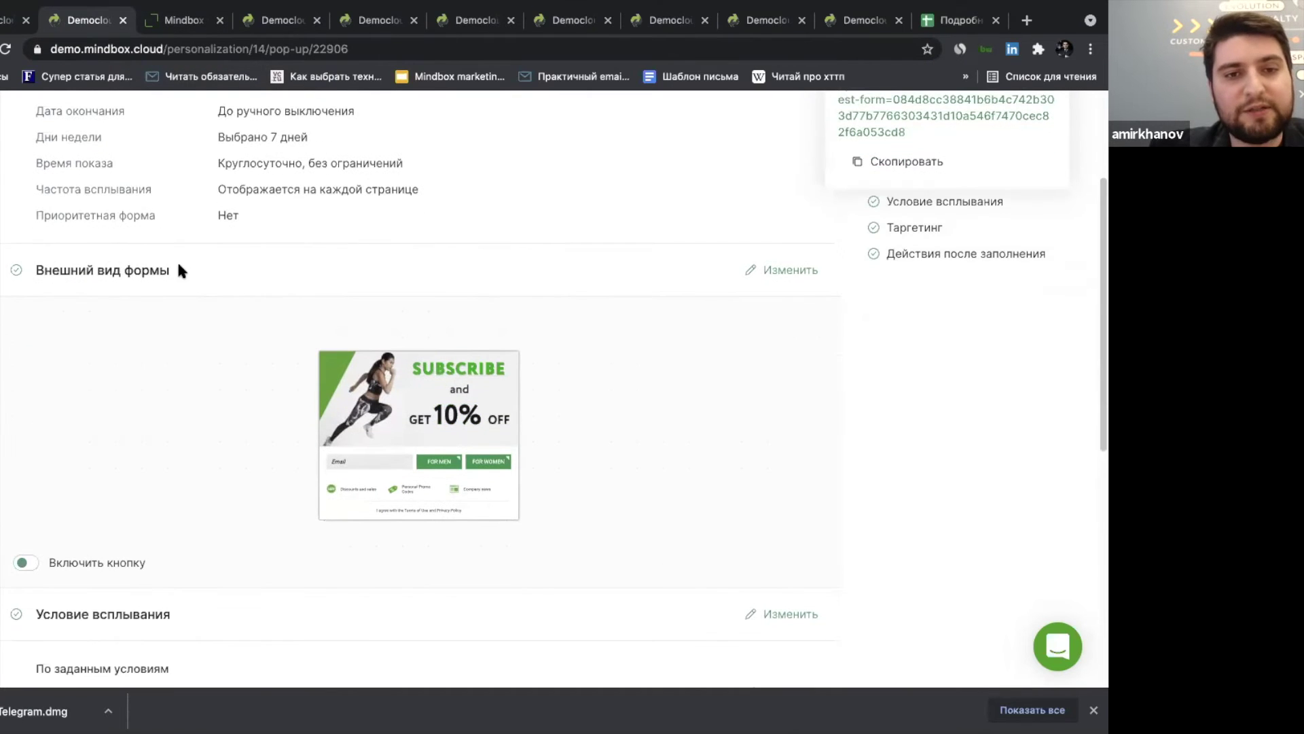
pyautogui.click(170, 26)
pyautogui.click(102, 19)
pyautogui.scroll(4, 591, 193)
pyautogui.scroll(1, 589, 195)
pyautogui.click(966, 214)
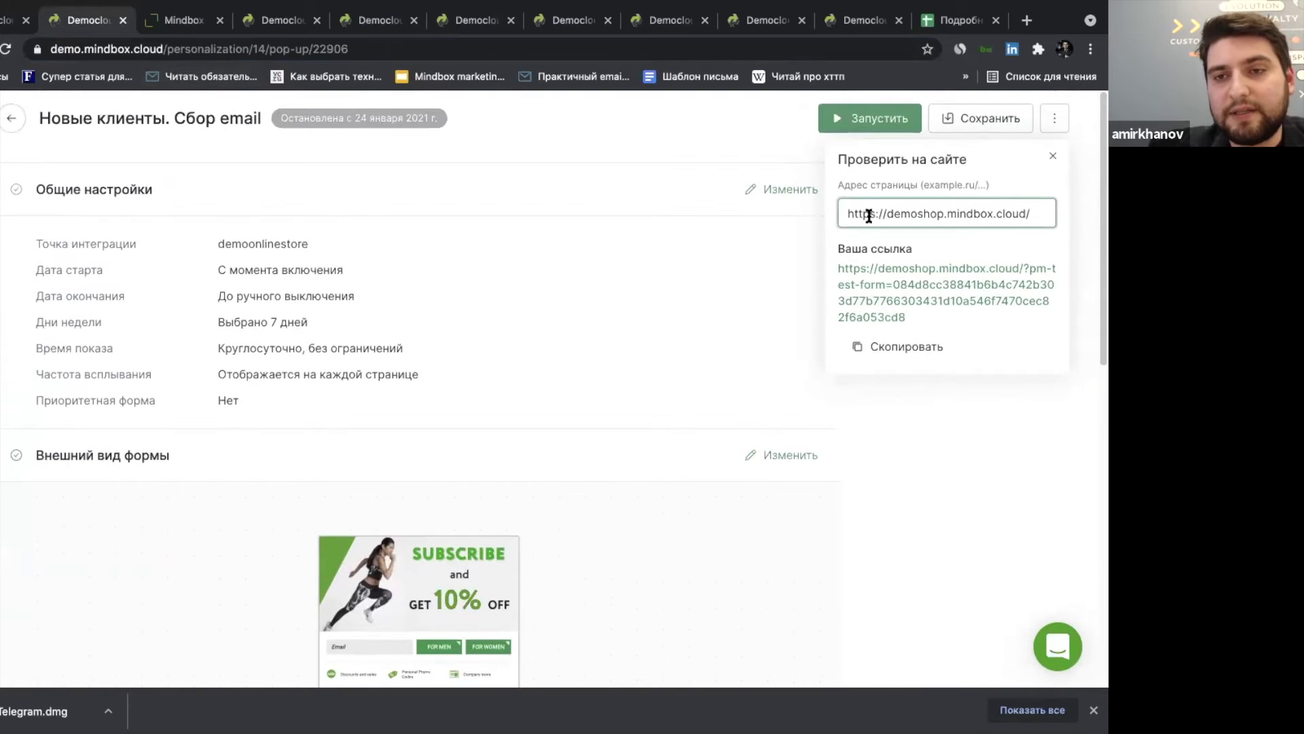
pyautogui.click(863, 284)
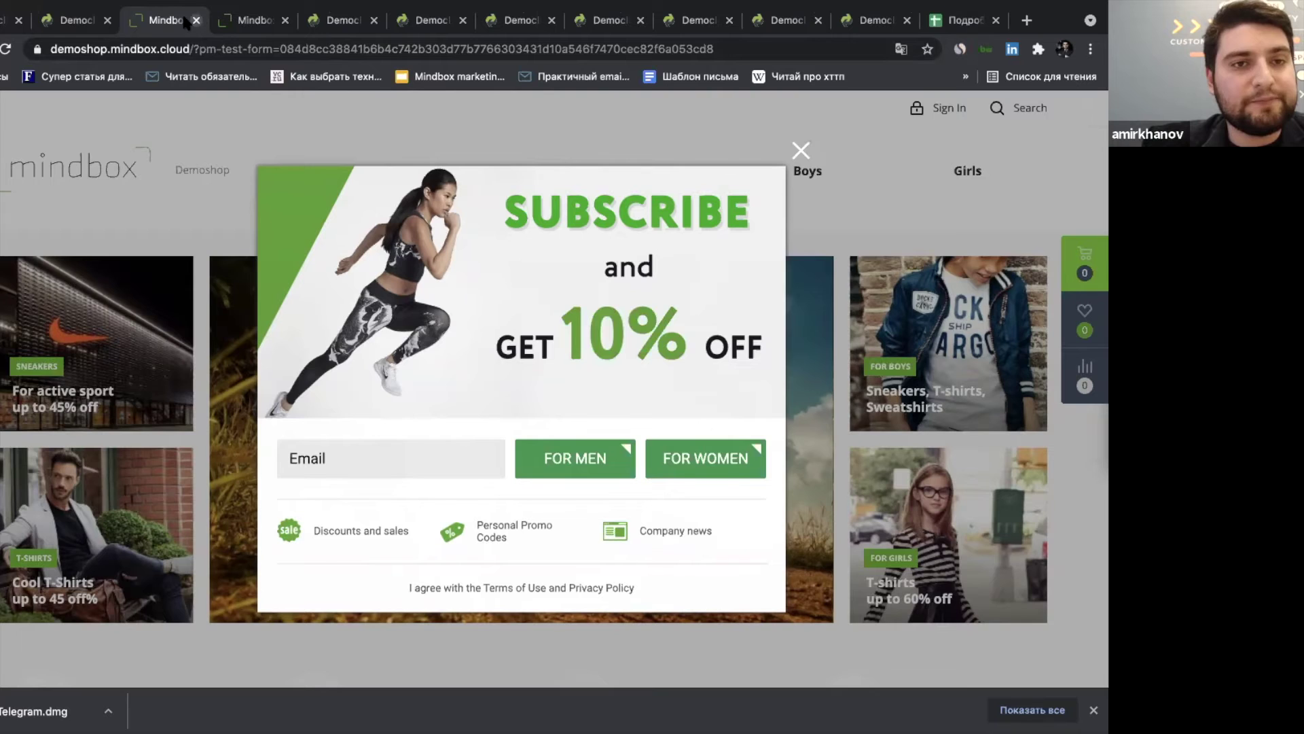
# Review the form appearance and display condition of "Новые клиенты. Сбор email", and close its settings and the demoshop test pages.
pyautogui.click(80, 22)
pyautogui.scroll(-5, 305, 343)
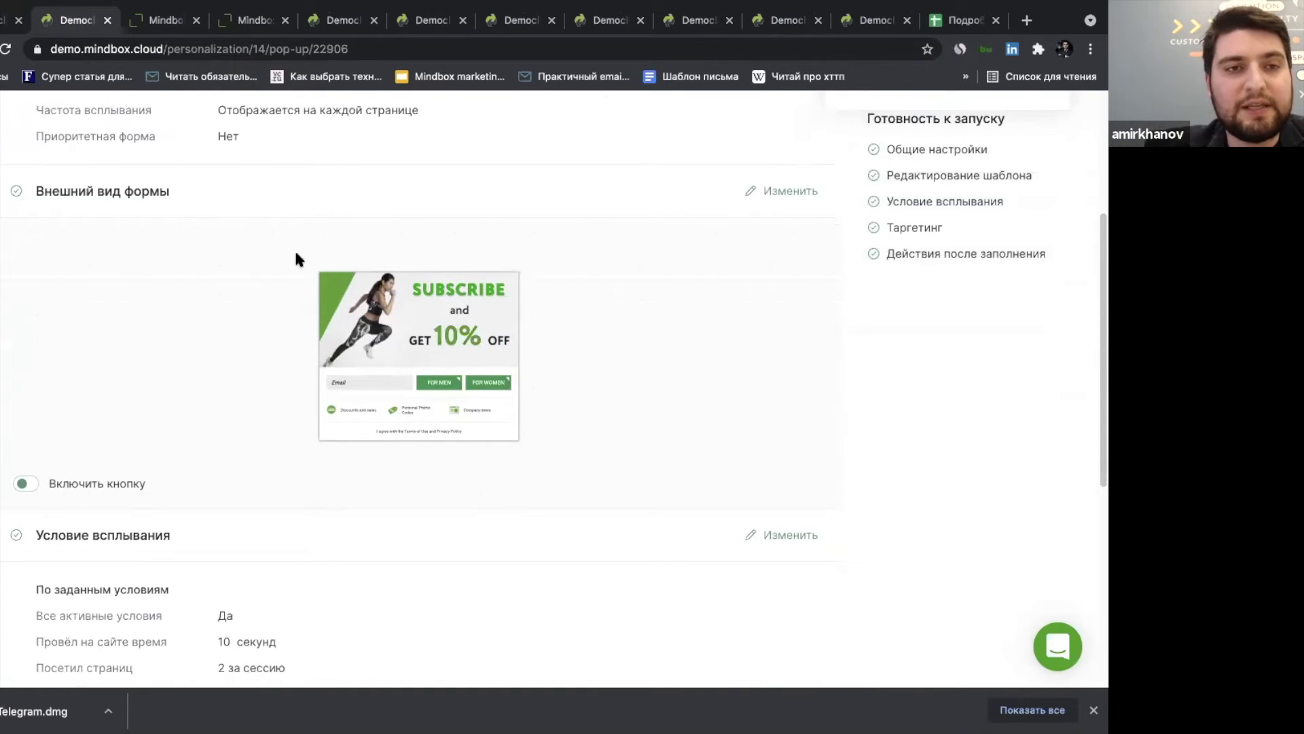
pyautogui.click(107, 20)
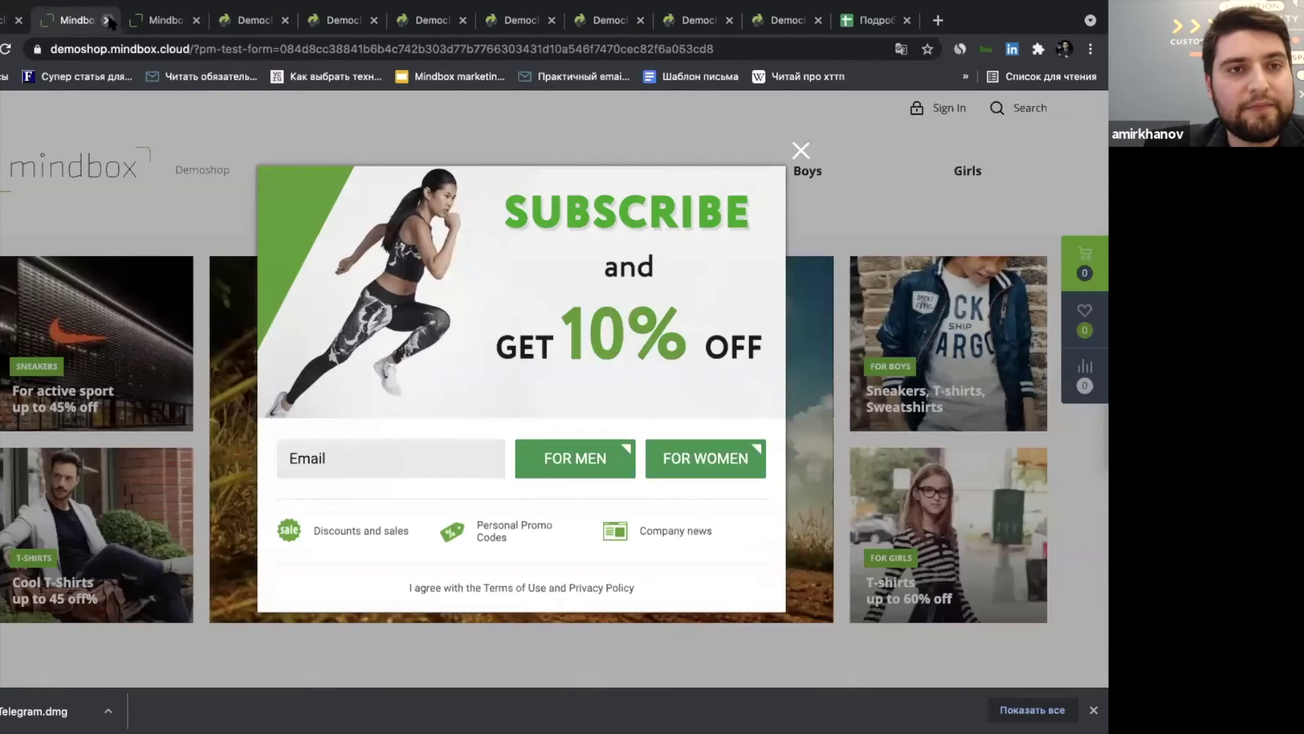
pyautogui.click(110, 20)
pyautogui.click(110, 21)
# Examine the cart-saving pop-up's form, close its page, and examine "Существующие клиенты. Сбор дополнительных данных".
pyautogui.scroll(-3, 176, 121)
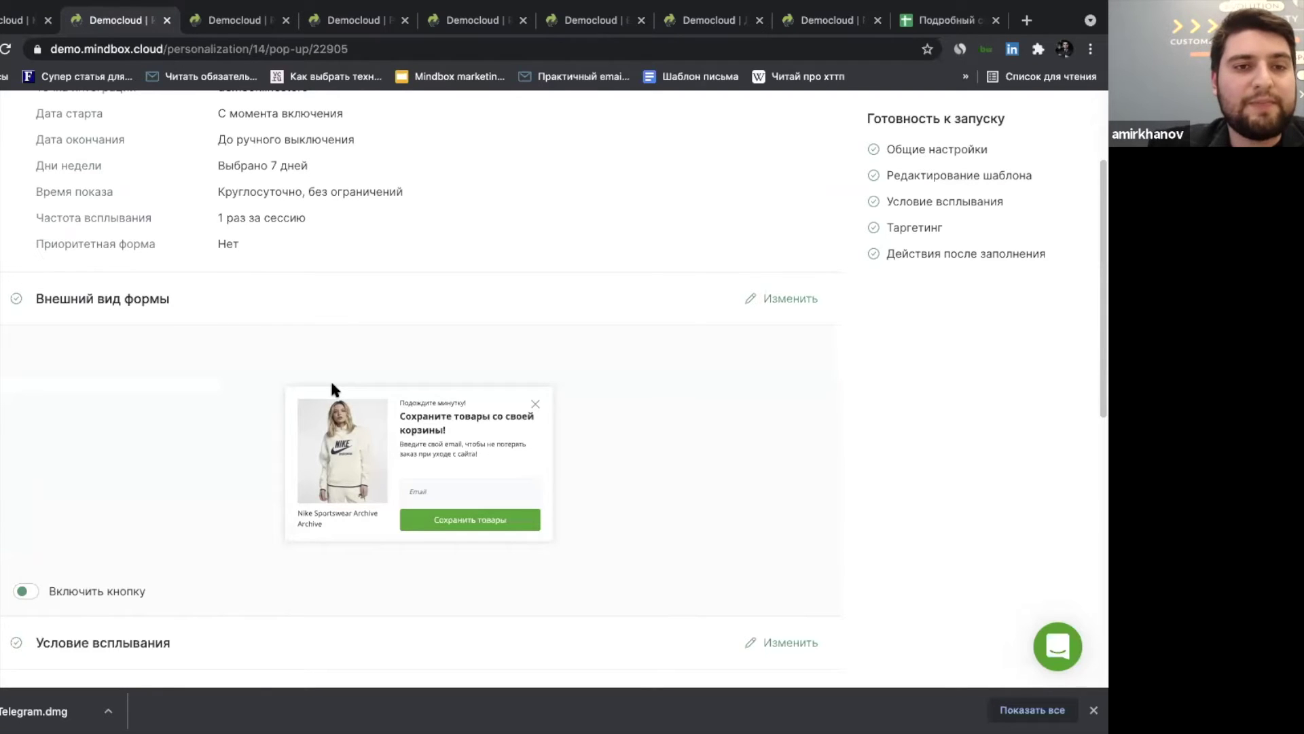
pyautogui.click(167, 21)
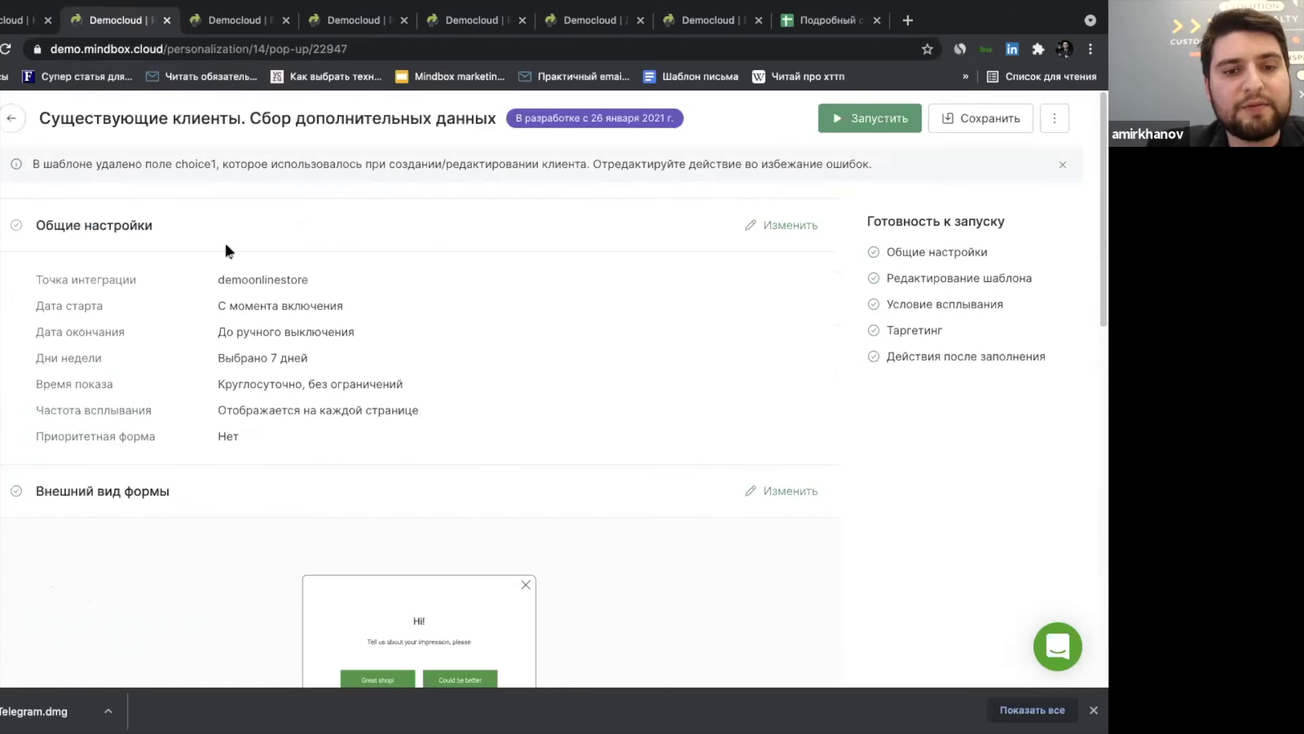
pyautogui.scroll(-2, 259, 292)
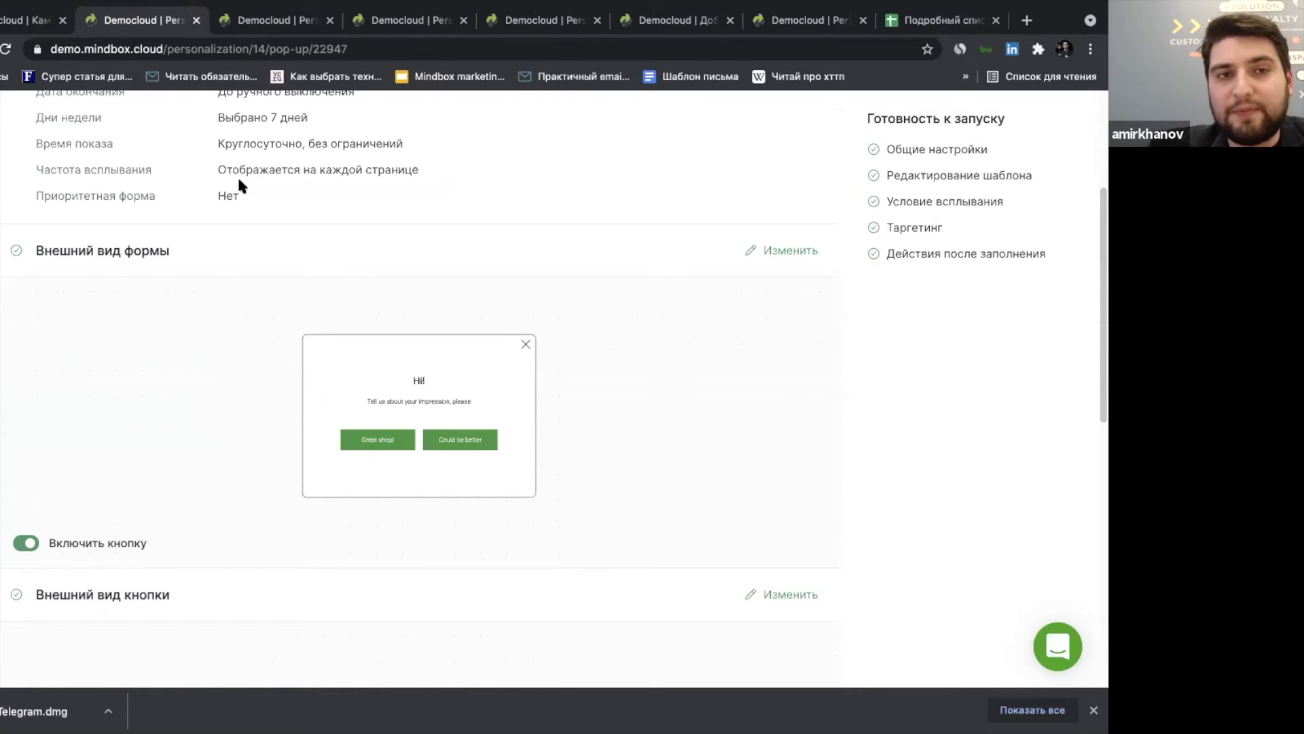
# Close the additional-data pop-up's page and examine the general settings, appearance and targeting of the women's "NEW COLLECTION" inline block.
pyautogui.click(197, 21)
pyautogui.scroll(-3, 251, 258)
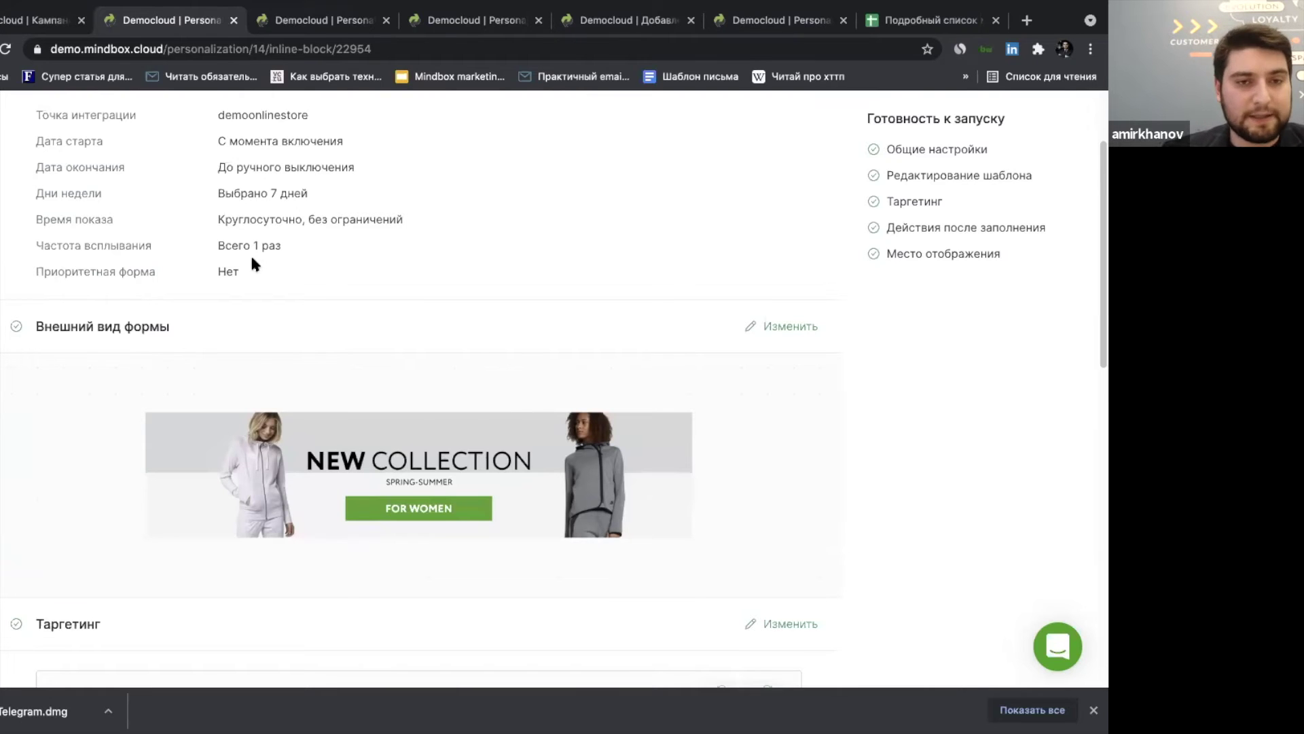
pyautogui.scroll(-1, 252, 263)
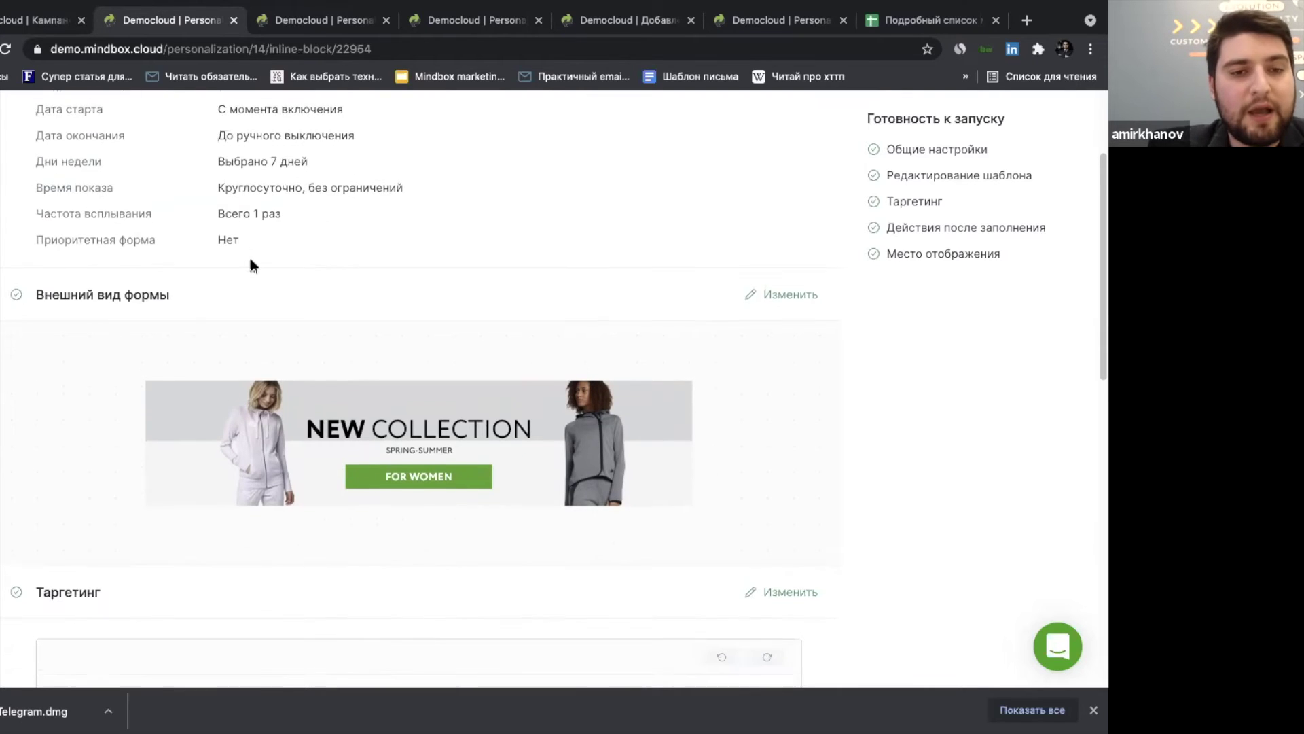
pyautogui.scroll(-1, 251, 265)
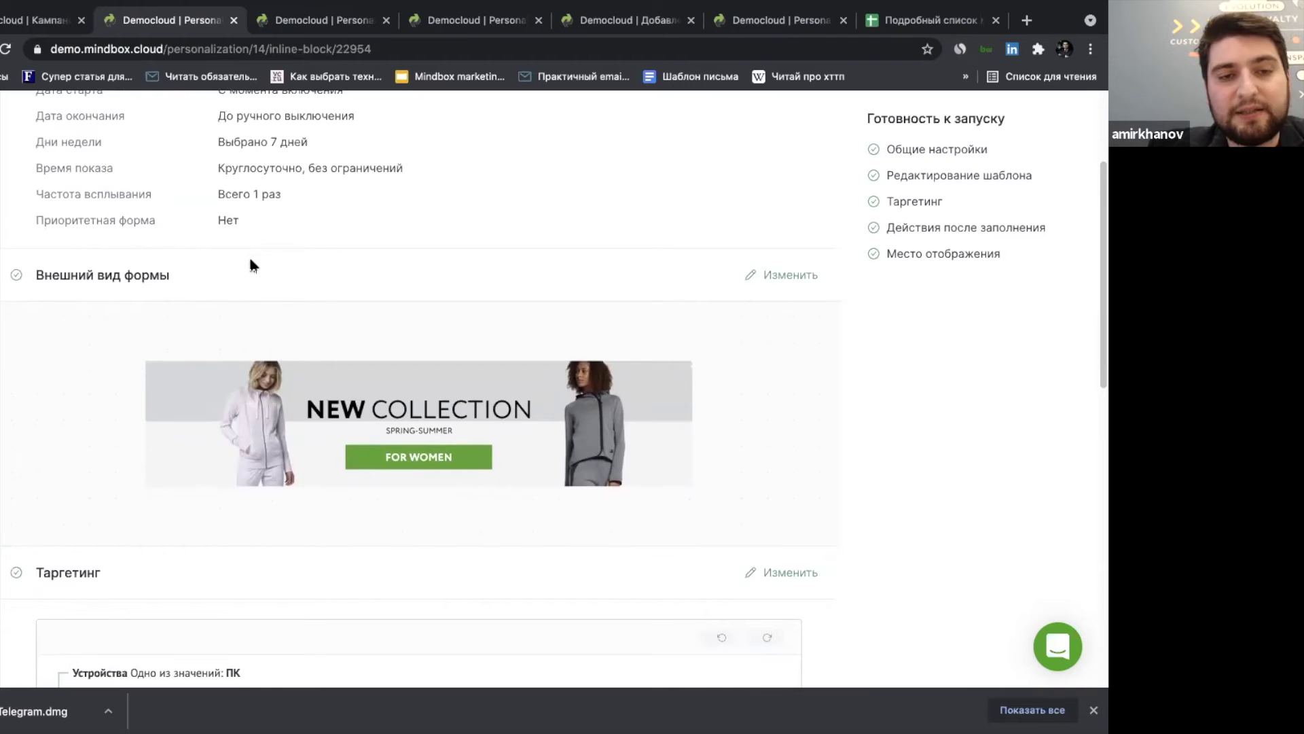
pyautogui.scroll(-1, 252, 265)
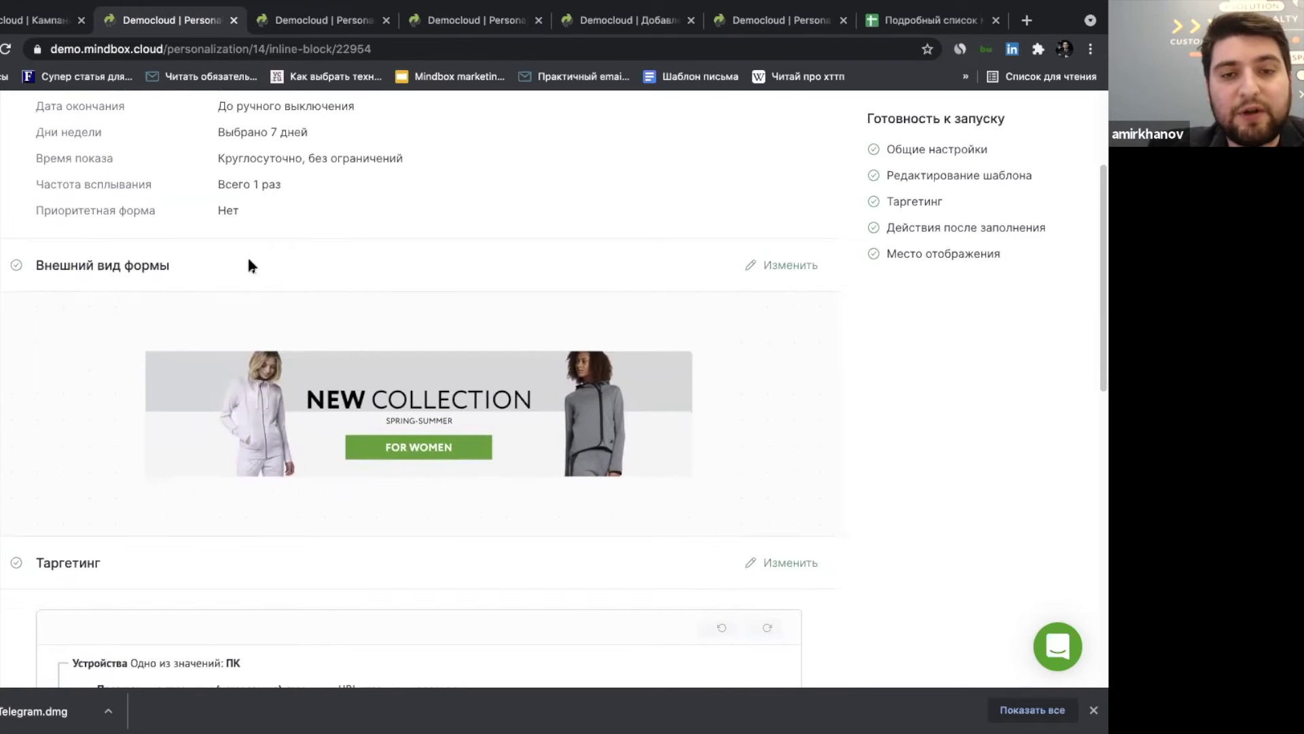
# Examine the general settings, appearance and targeting of the men's "NEW COLLECTION" inline block.
pyautogui.click(278, 21)
pyautogui.scroll(-5, 228, 279)
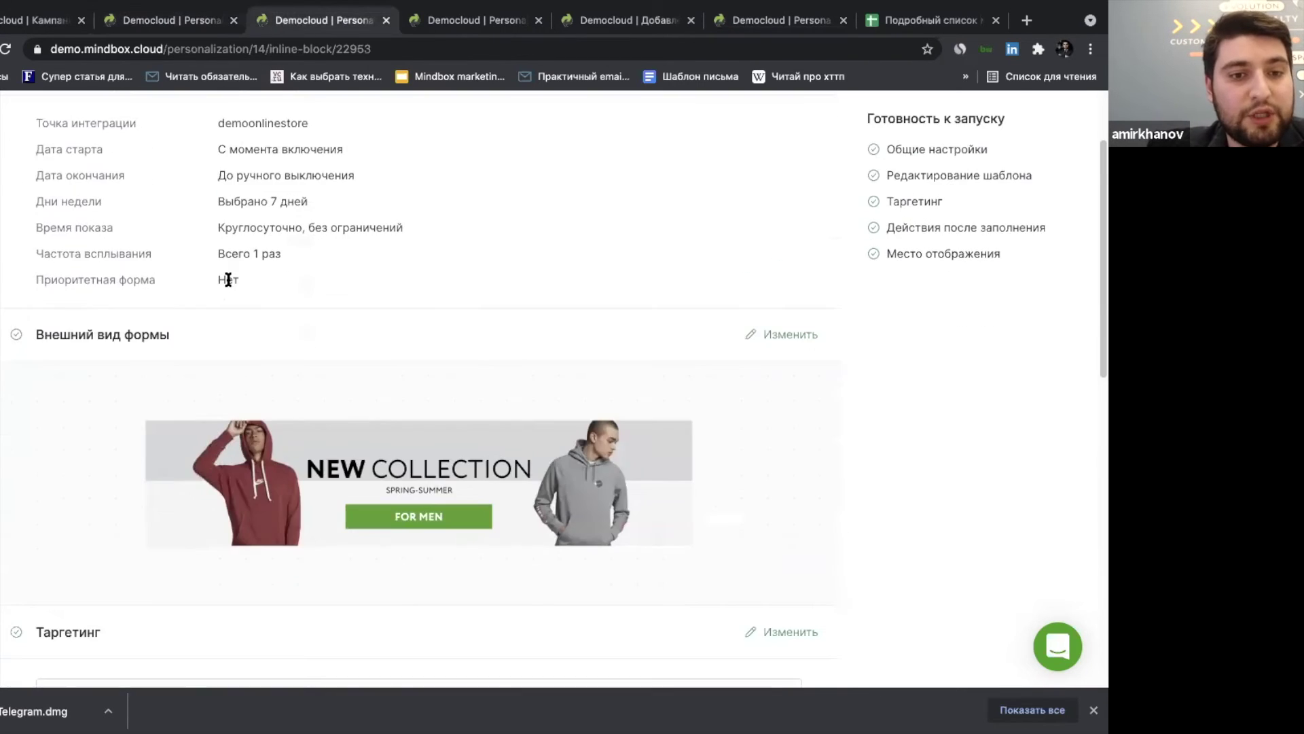
pyautogui.scroll(-4, 228, 279)
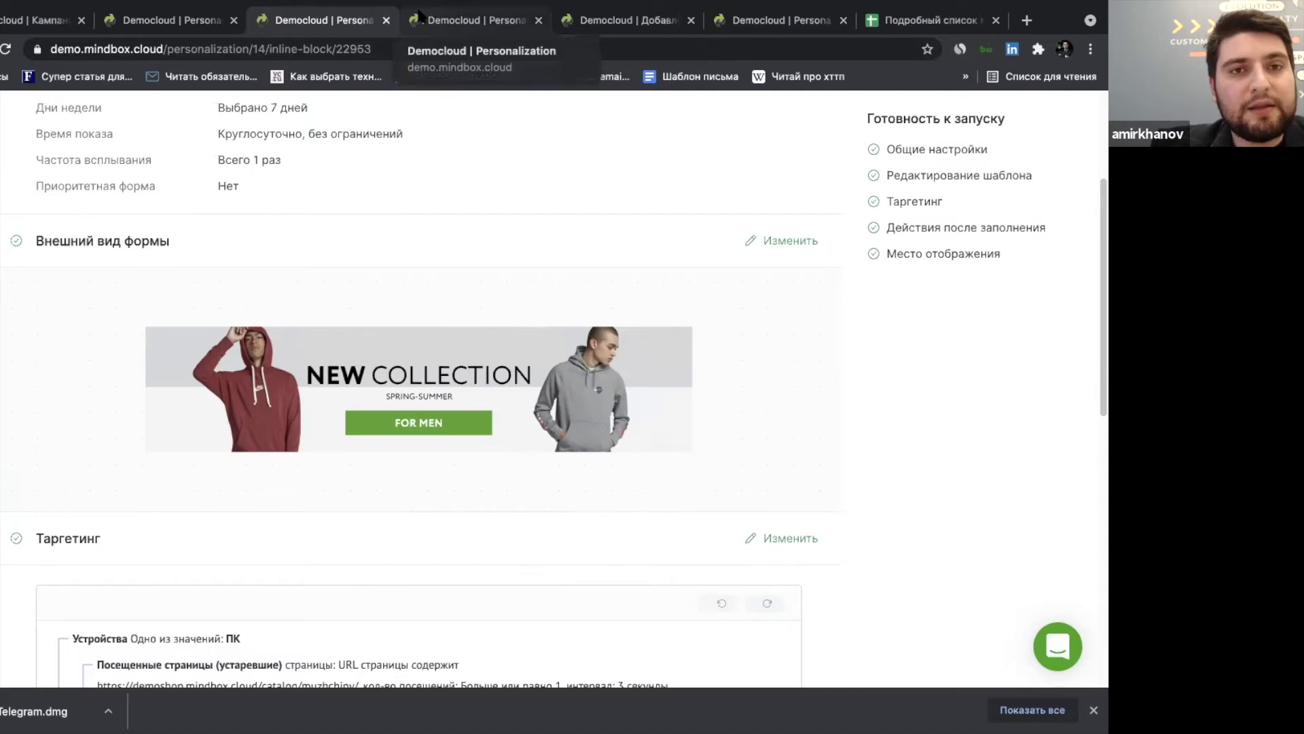
# Examine the "Хит продаж" block's settings, appearance and targeting, and close its page and the men's banner page.
pyautogui.click(419, 16)
pyautogui.scroll(-2, 328, 212)
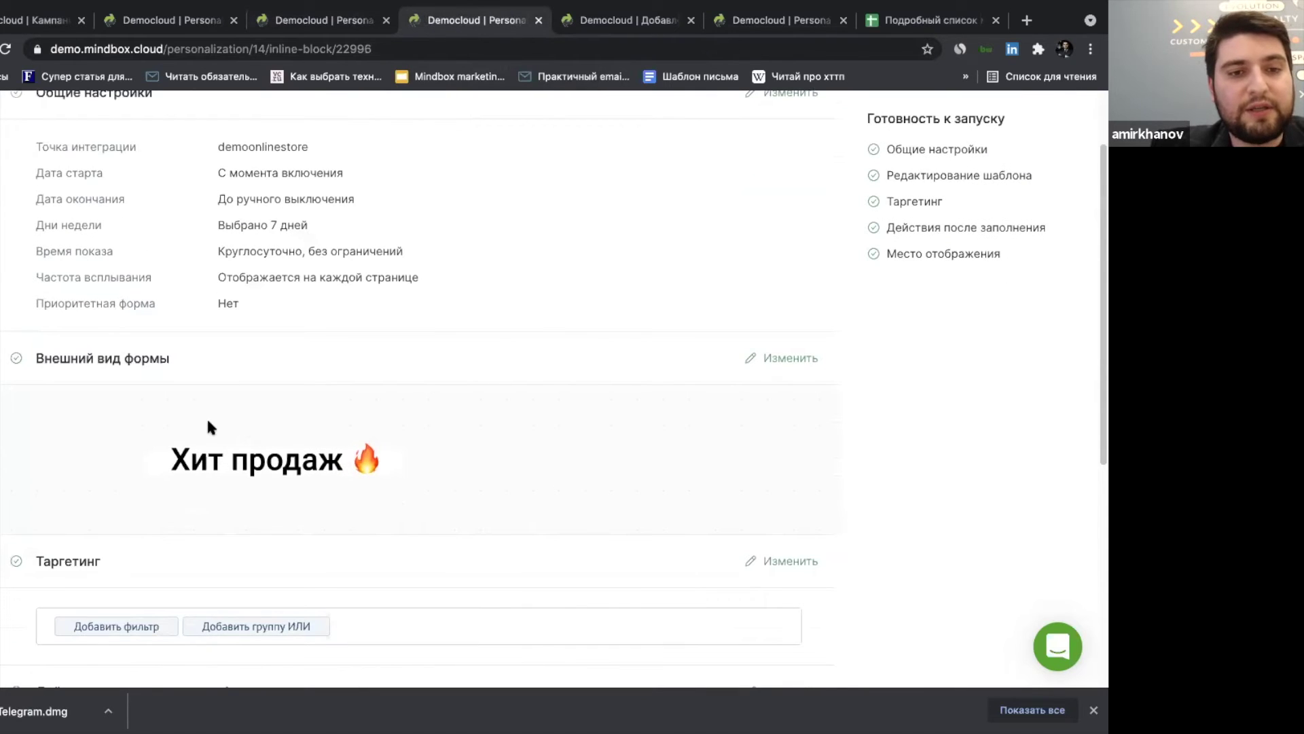
pyautogui.scroll(-1, 207, 422)
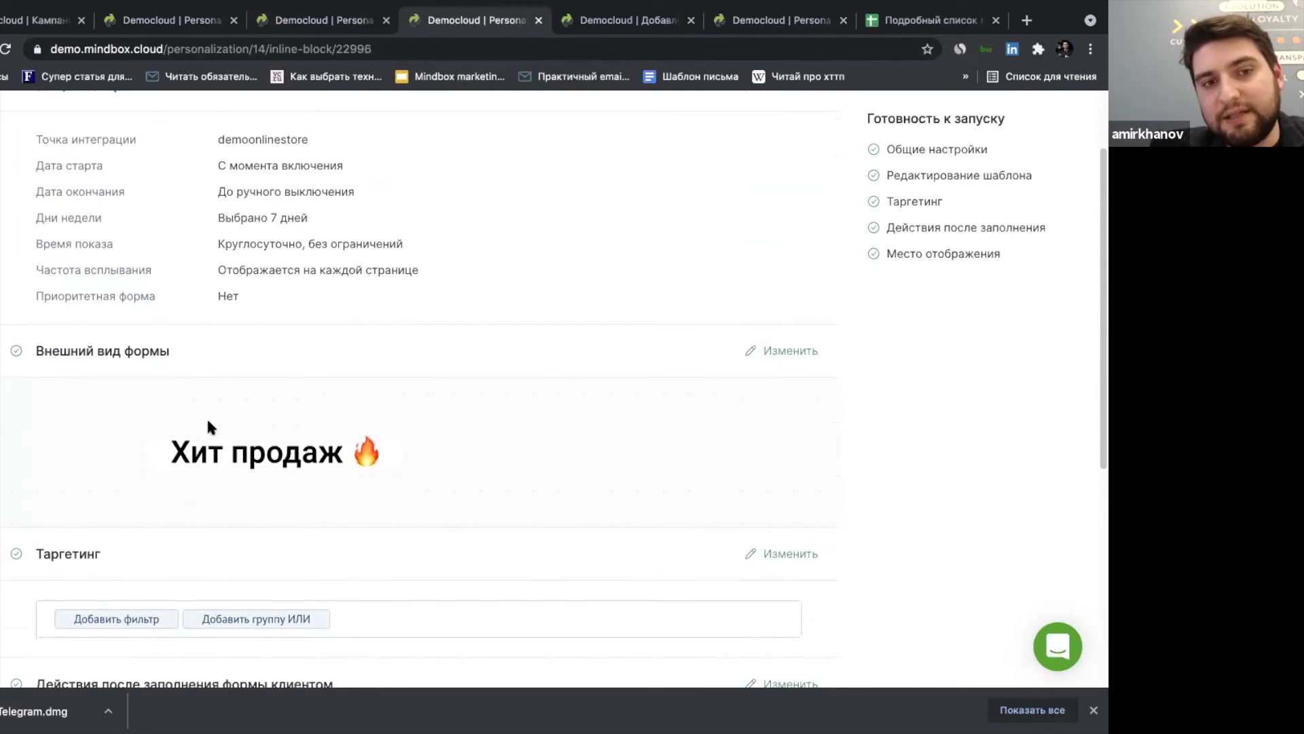
pyautogui.scroll(-2, 207, 421)
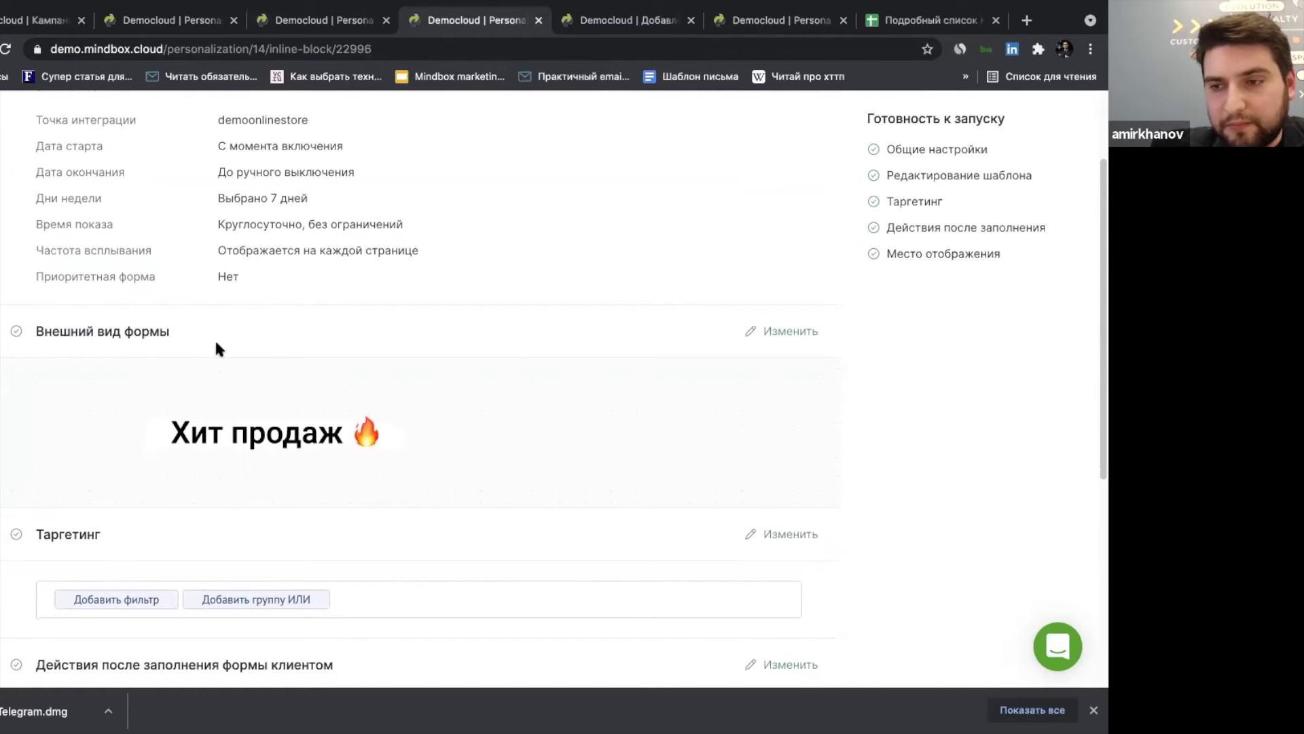
pyautogui.scroll(-3, 223, 313)
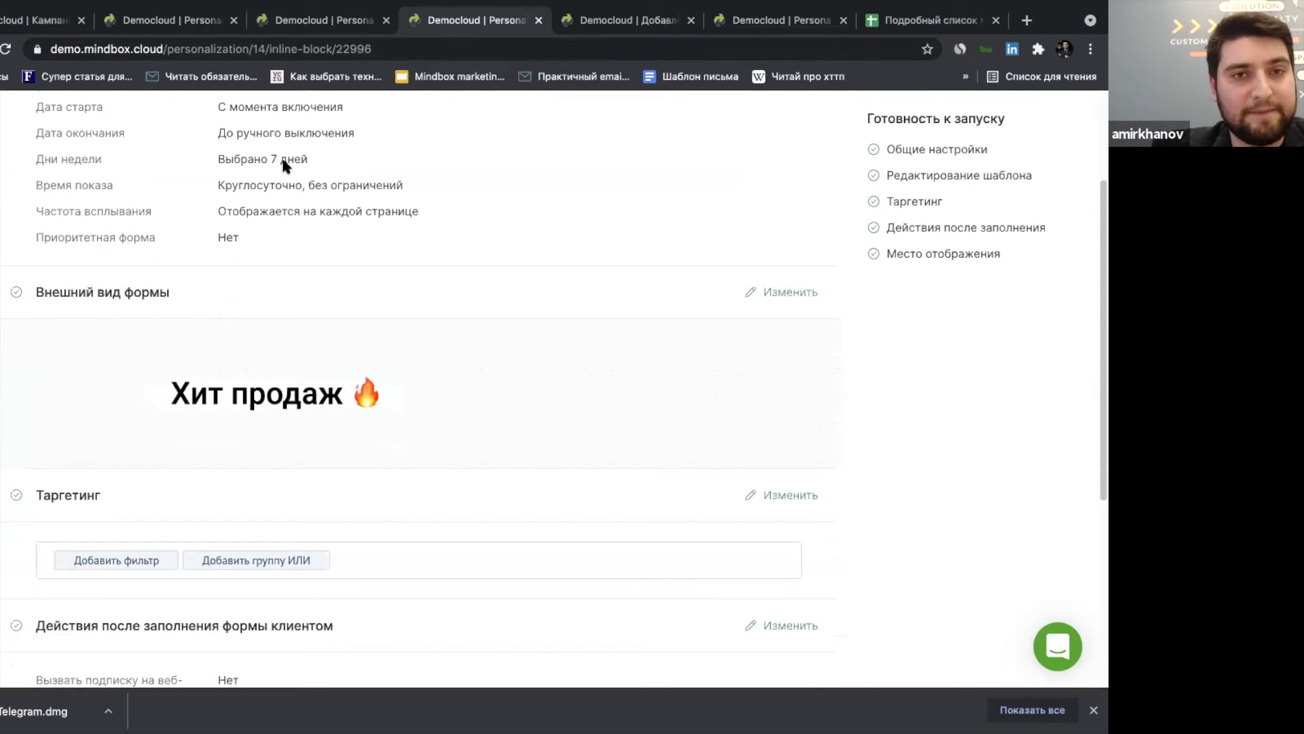
pyautogui.click(386, 21)
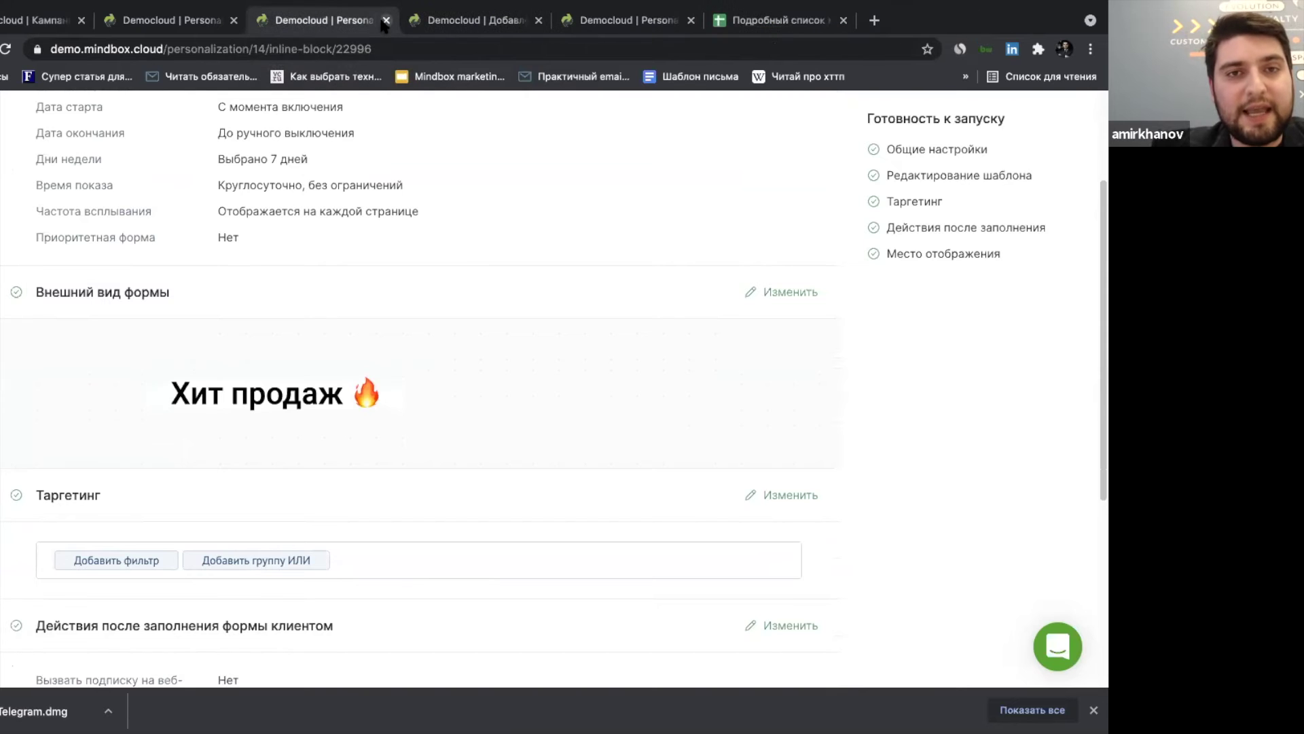
pyautogui.click(386, 21)
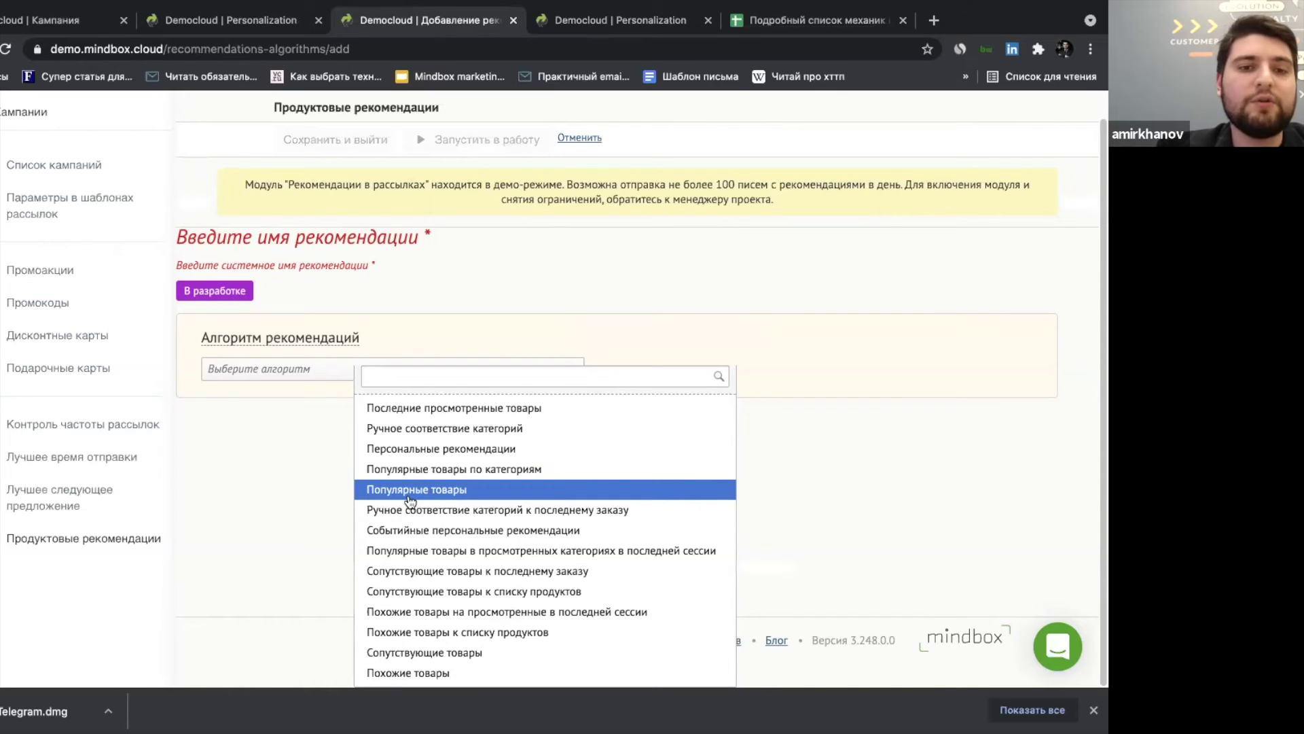
# Choose the "Ручное соответствие категорий" algorithm for the product recommendation and set "Рекомендации для" to the Sneakers segment.
pyautogui.click(447, 429)
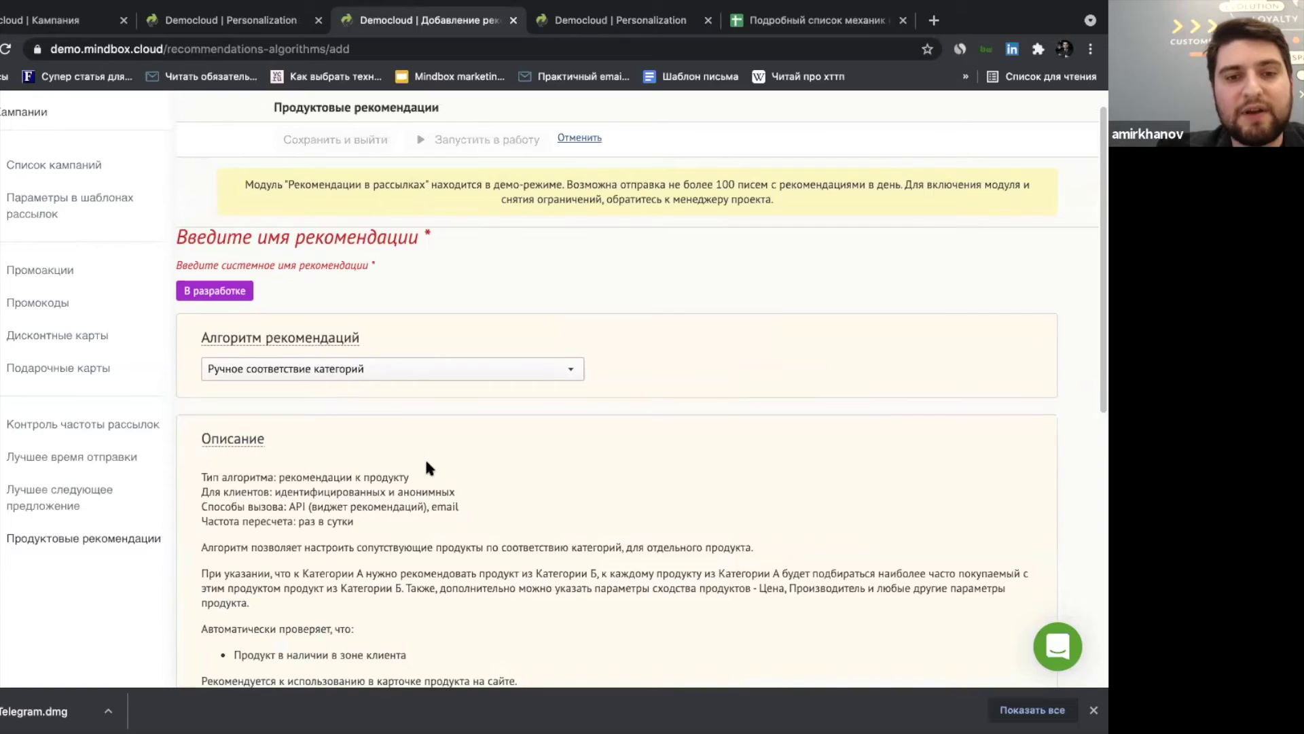
pyautogui.scroll(-5, 427, 463)
pyautogui.scroll(-4, 426, 468)
pyautogui.click(473, 369)
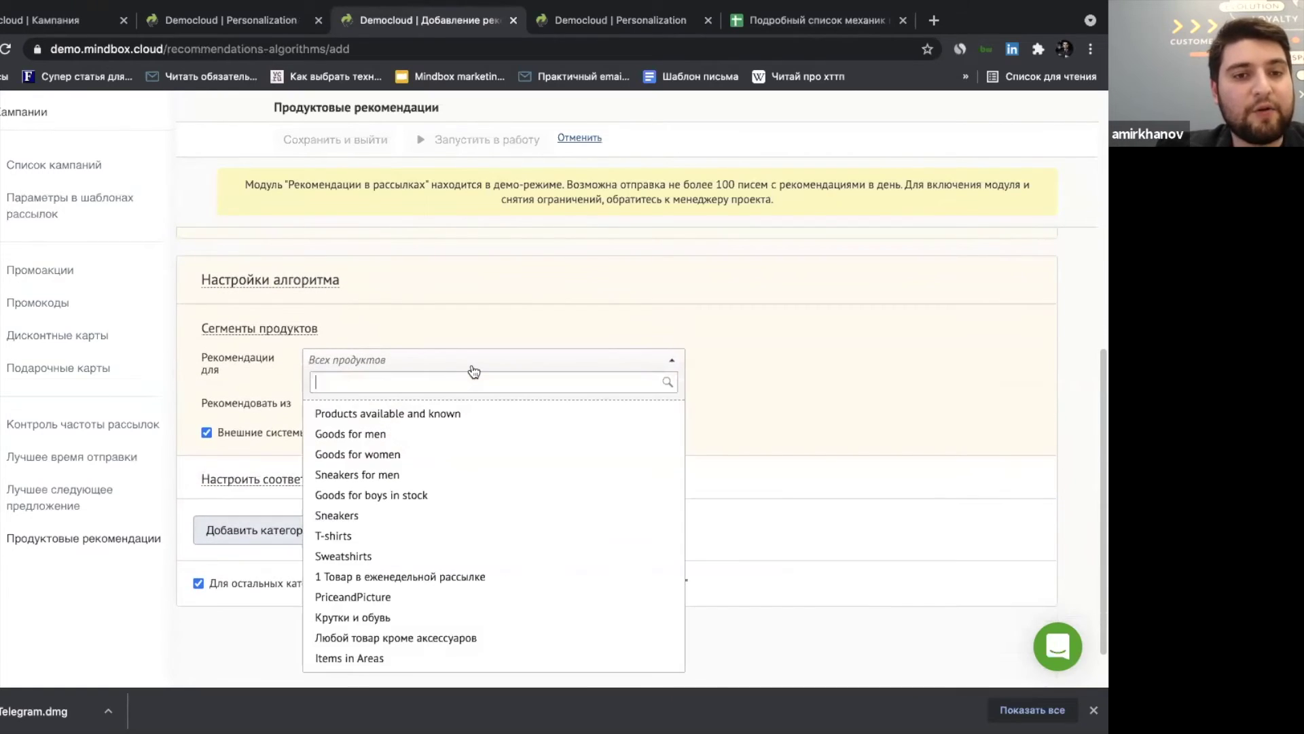
pyautogui.click(384, 523)
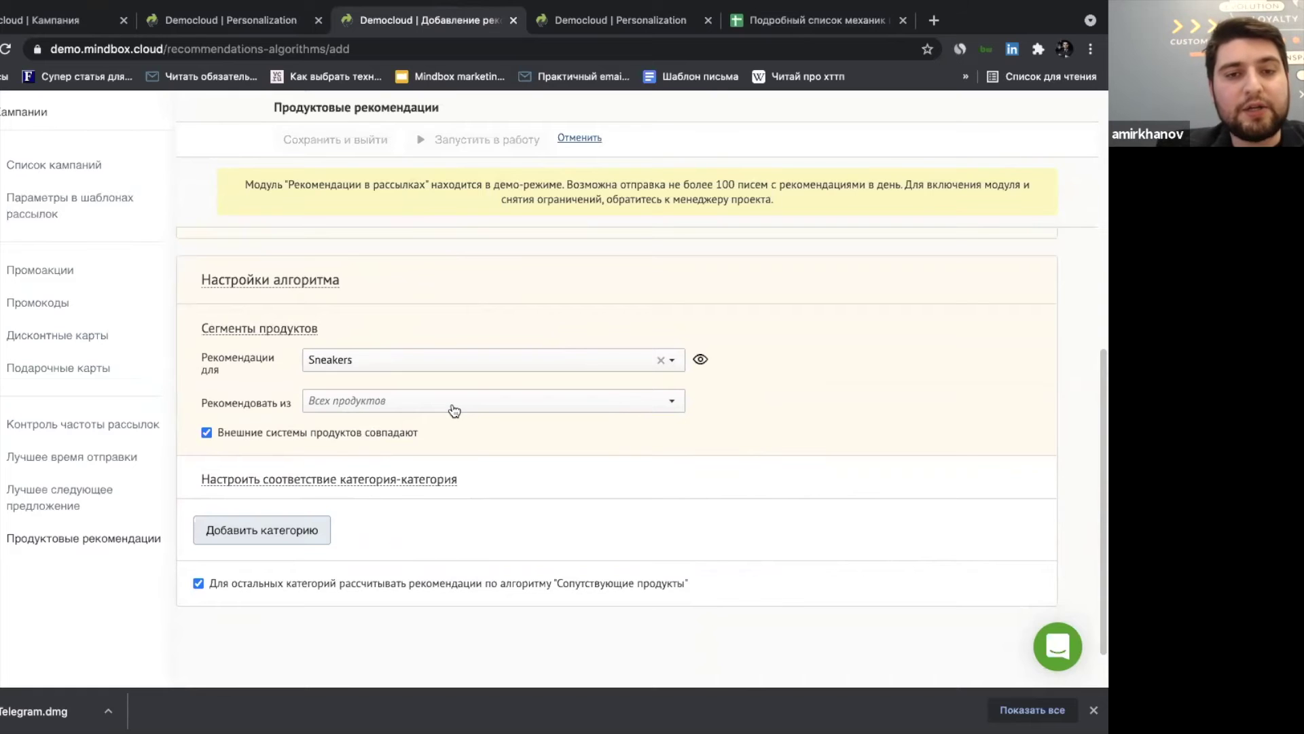
# Switch to the "Популярные товары" recommendation widget's page and examine its algorithms, form appearance, targeting and display place.
pyautogui.click(580, 24)
pyautogui.scroll(-2, 448, 207)
pyautogui.scroll(-3, 448, 210)
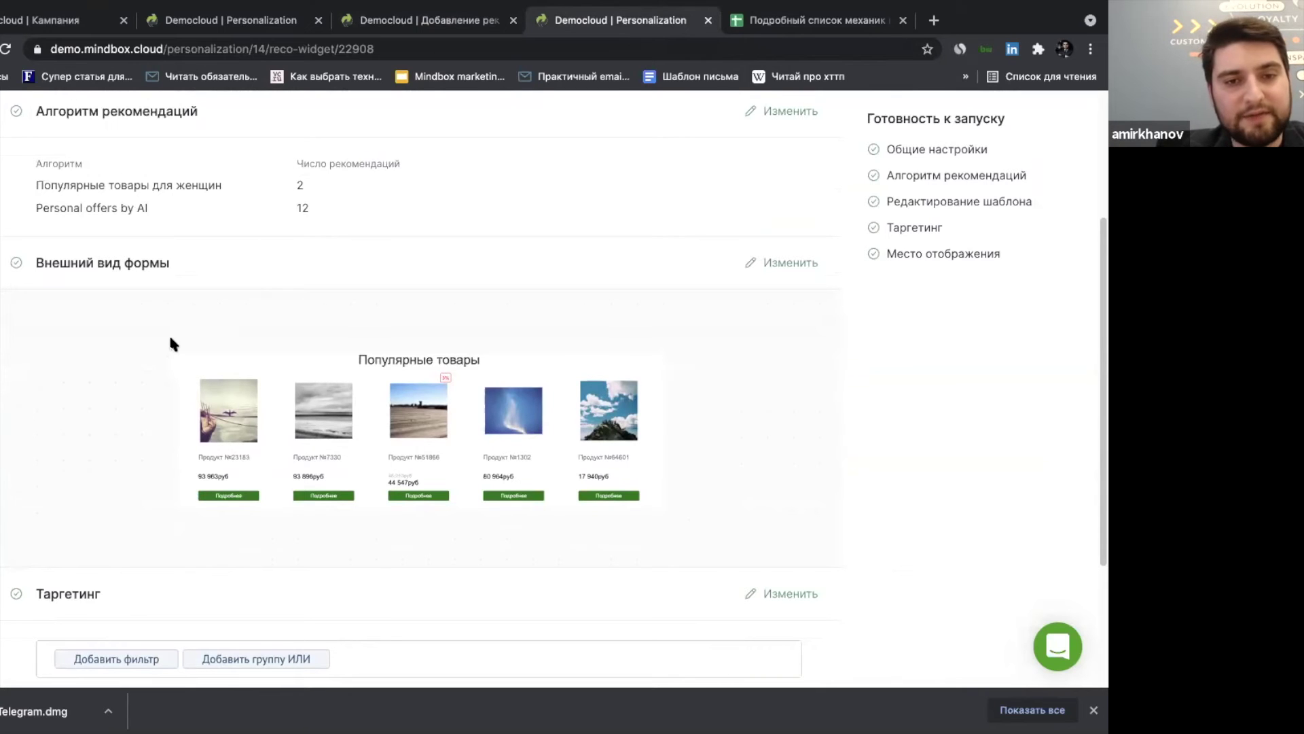
pyautogui.scroll(-1, 184, 333)
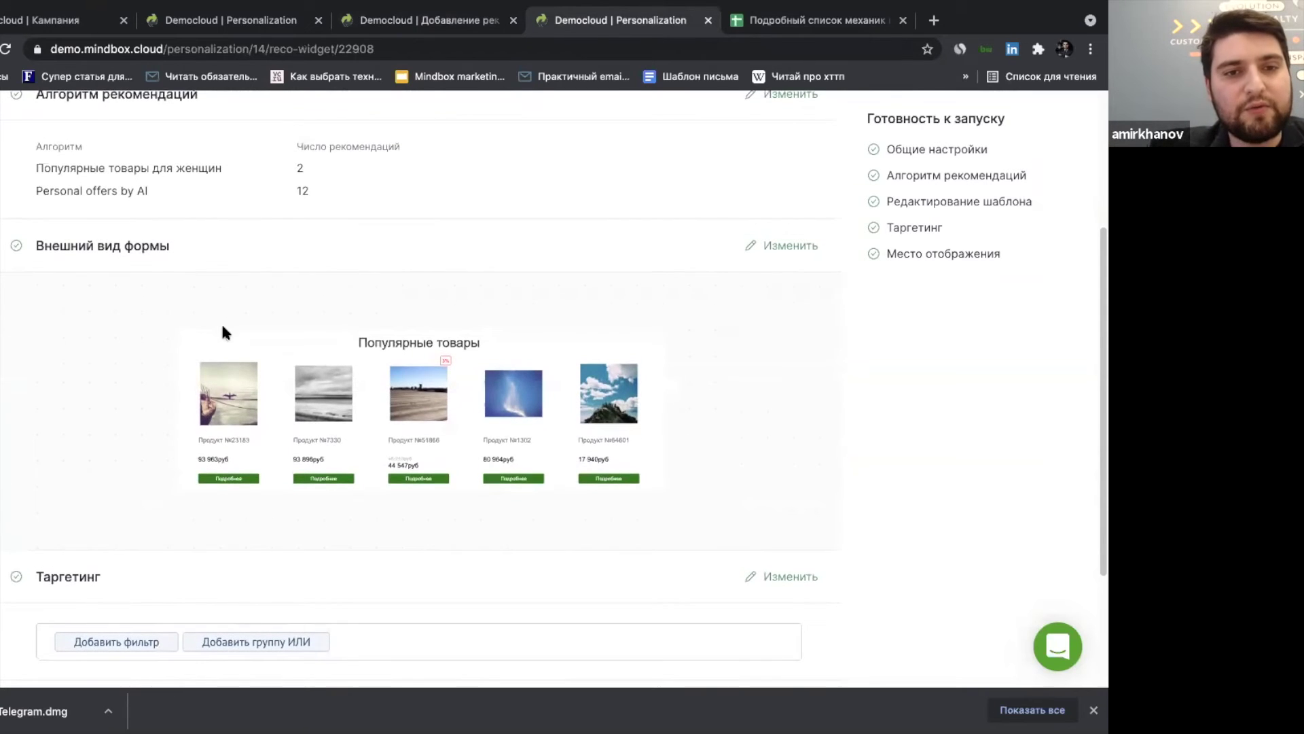
pyautogui.scroll(-1, 178, 324)
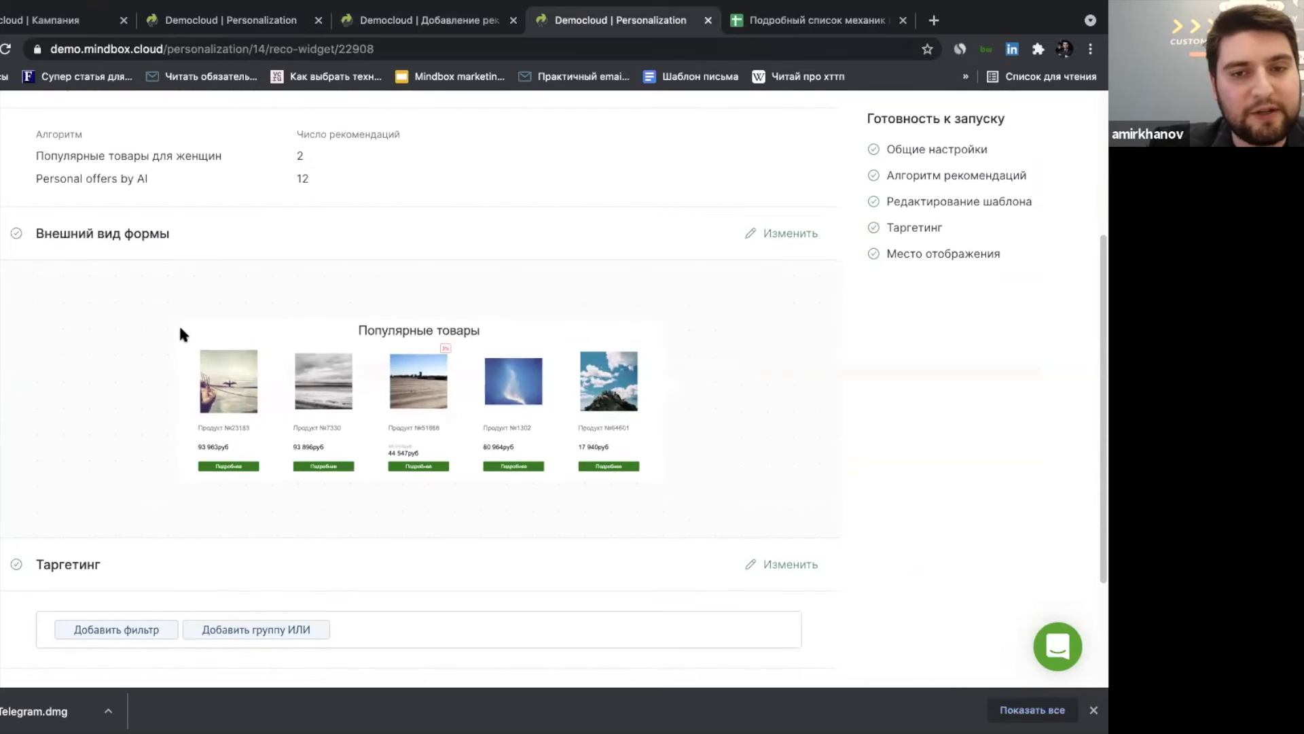
pyautogui.scroll(-3, 134, 284)
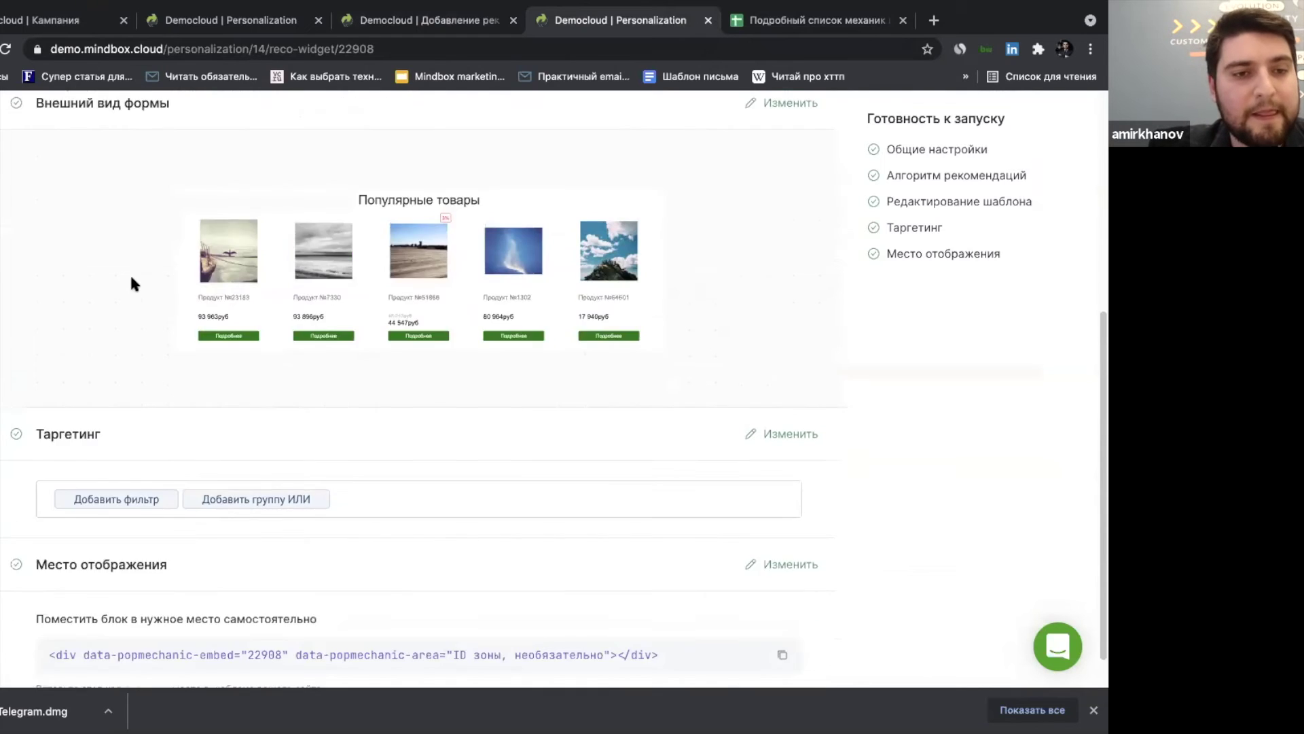
pyautogui.scroll(2, 134, 284)
pyautogui.scroll(2, 100, 380)
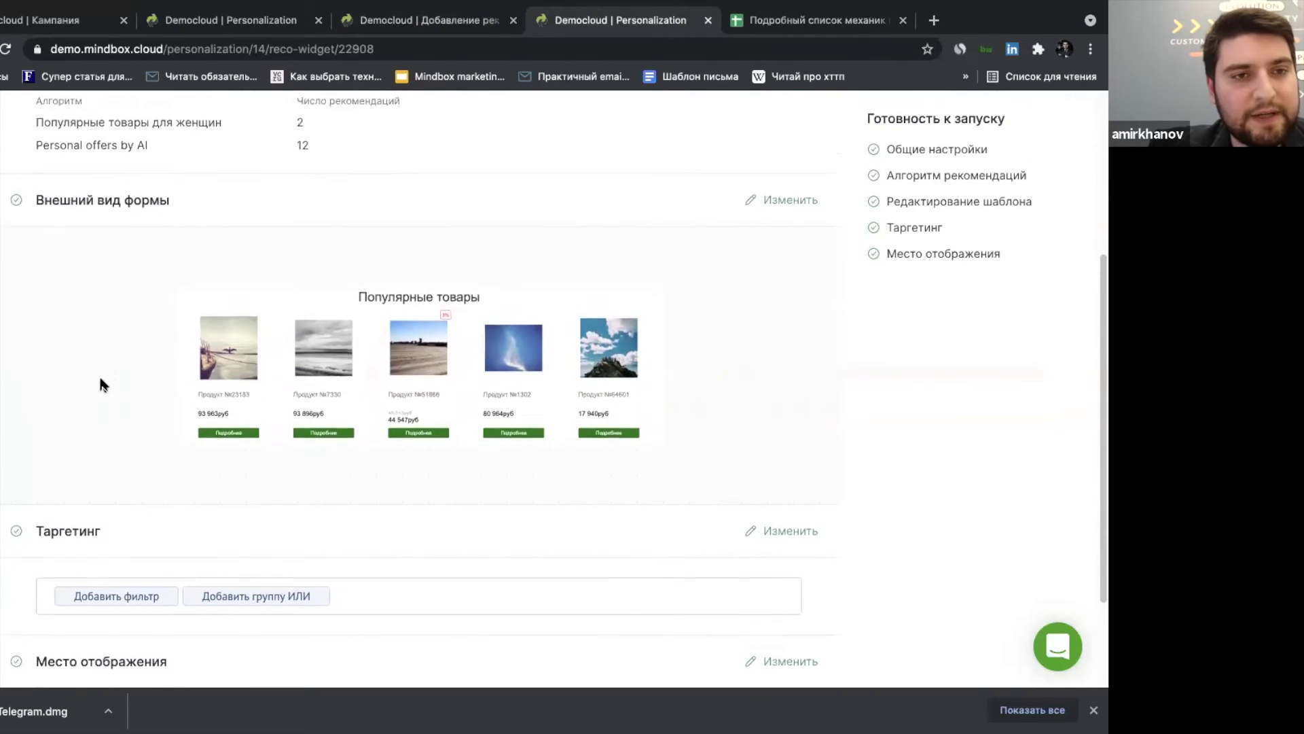
pyautogui.scroll(-2, 181, 482)
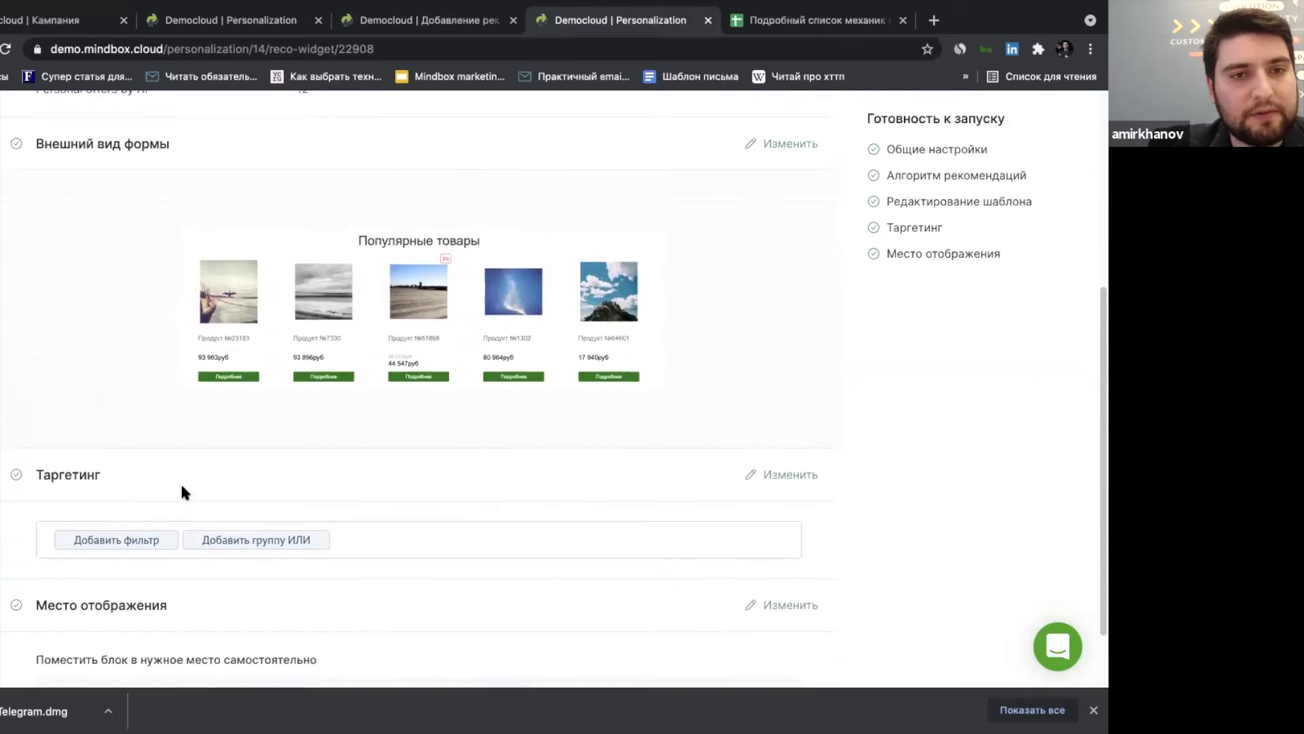
pyautogui.scroll(4, 181, 483)
pyautogui.scroll(-2, 182, 478)
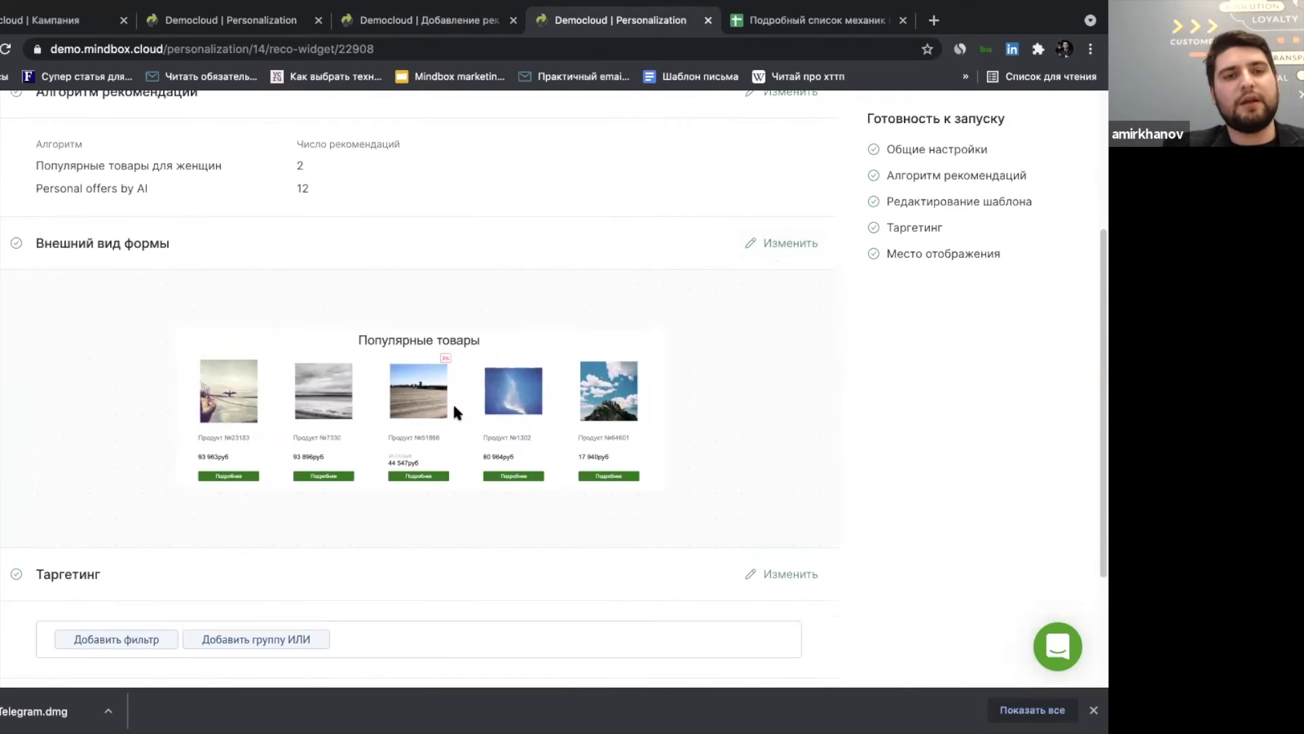
# Examine the widget's recommendation algorithms and their counts in edit mode, close the edit, and review the form appearance and targeting.
pyautogui.scroll(3, 452, 401)
pyautogui.click(278, 337)
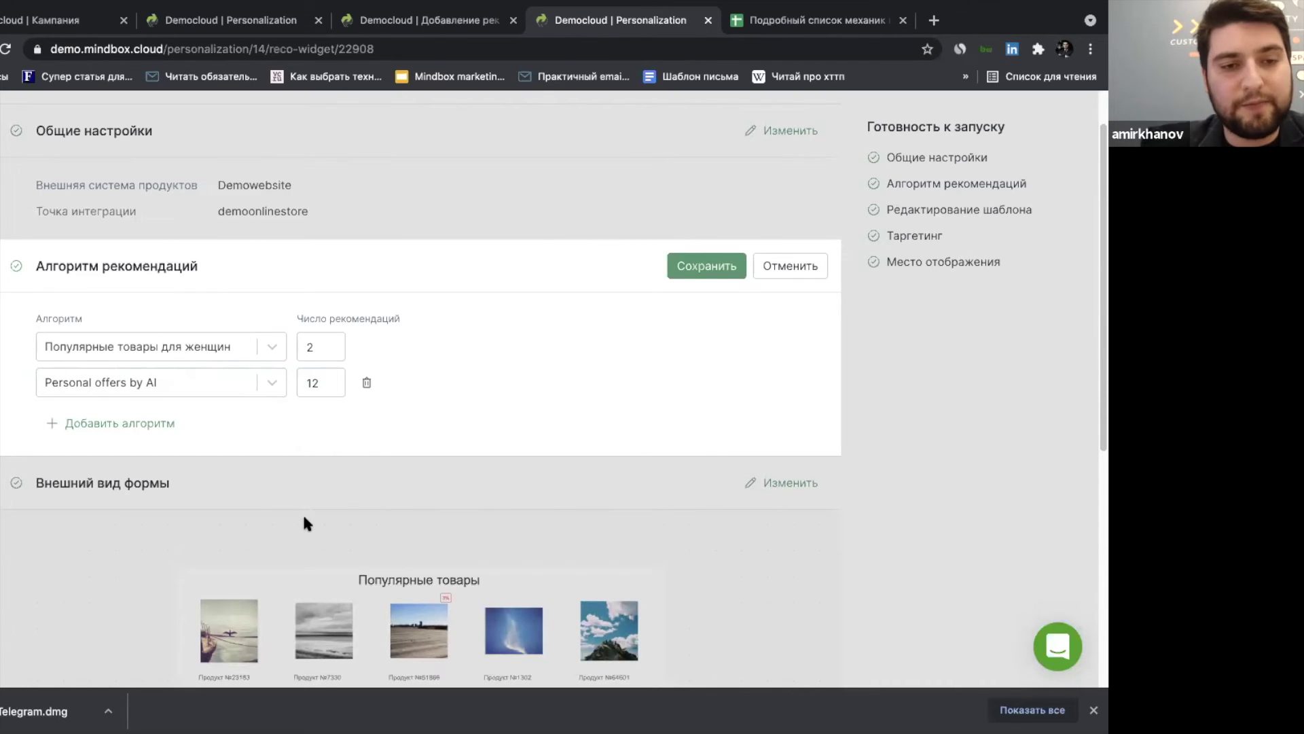
pyautogui.scroll(-3, 304, 519)
pyautogui.scroll(-2, 304, 523)
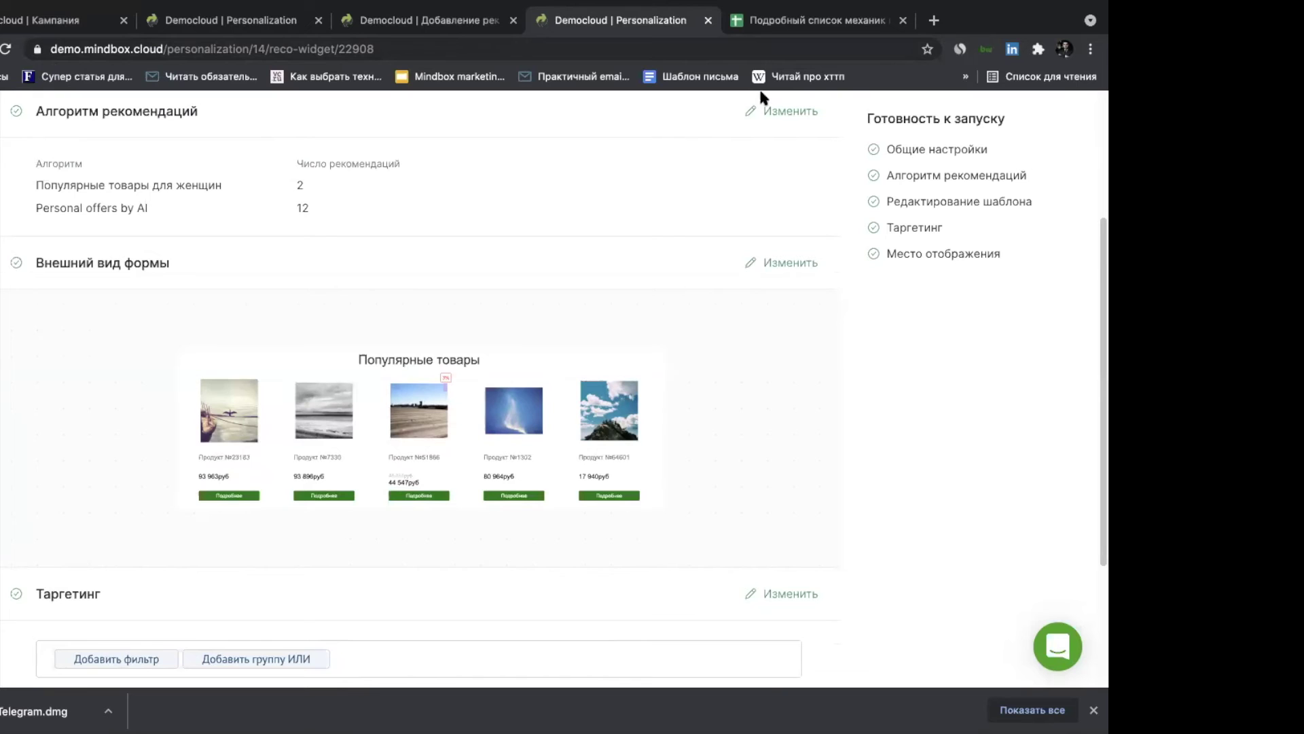
pyautogui.scroll(-5, 390, 206)
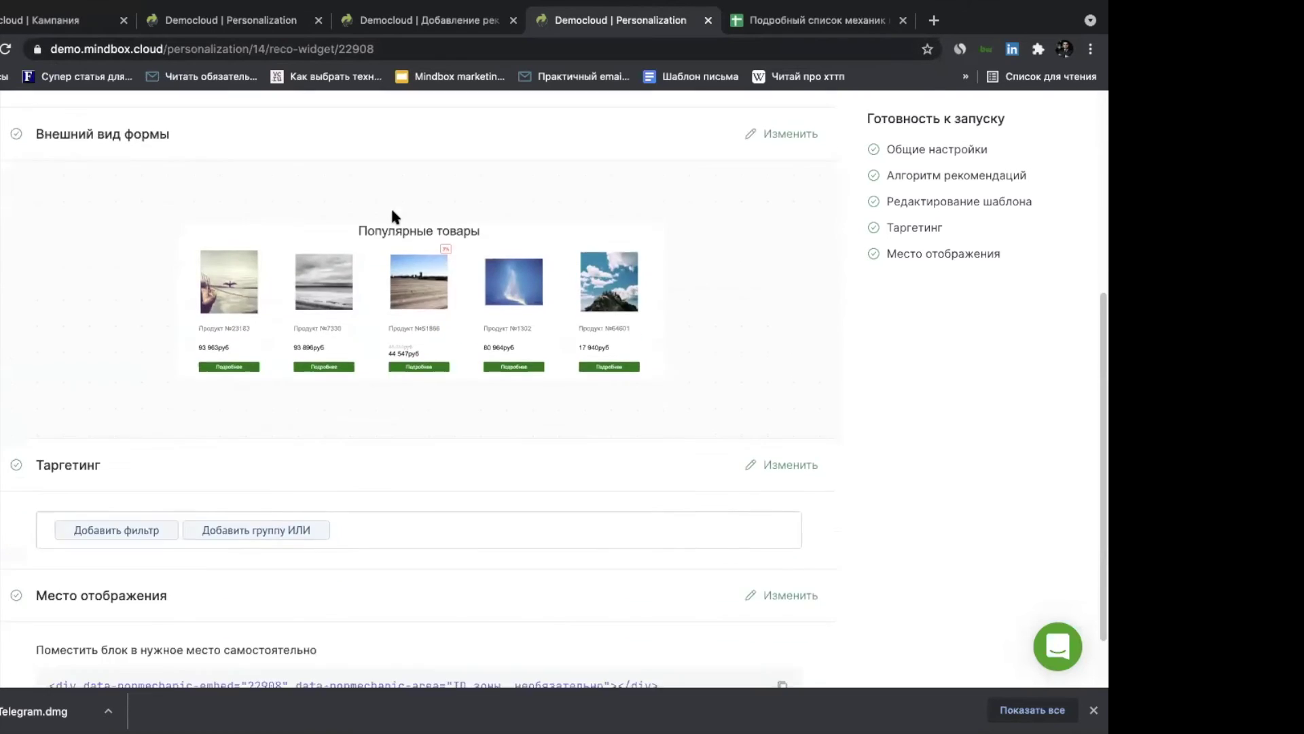
pyautogui.scroll(1, 101, 462)
pyautogui.scroll(2, 100, 468)
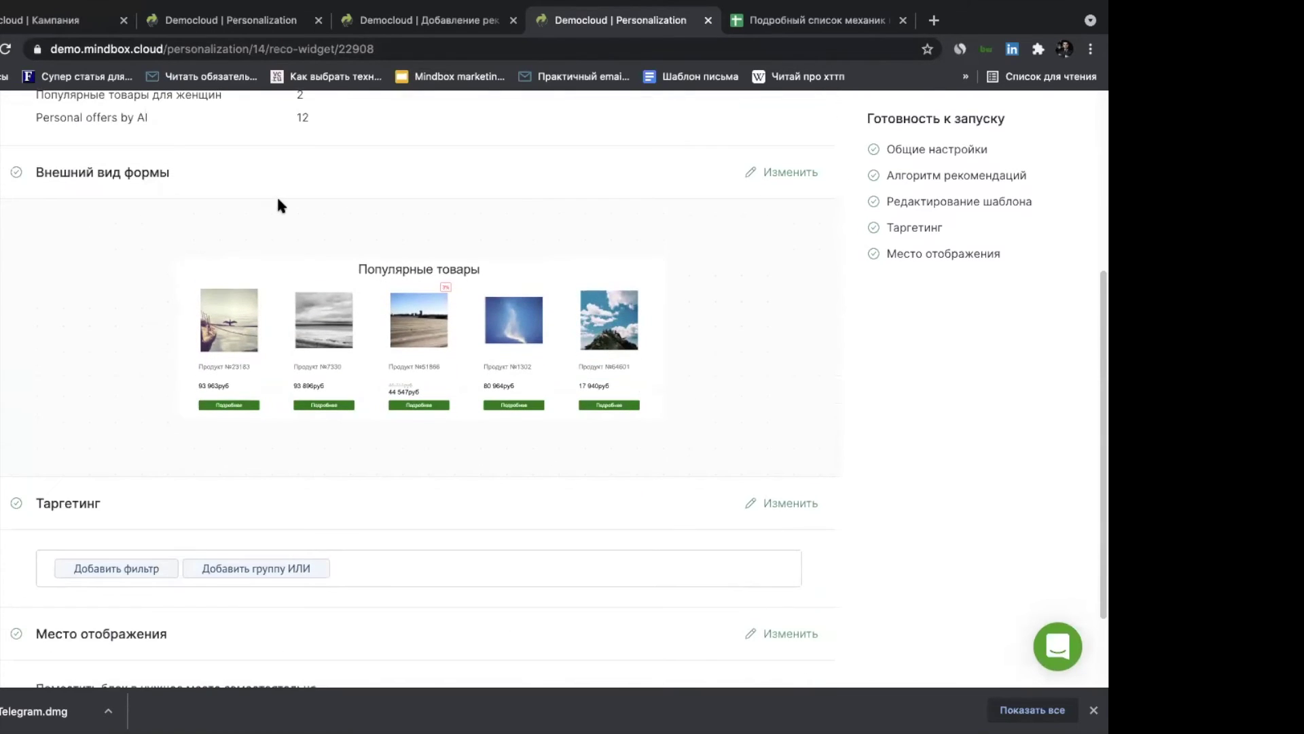
pyautogui.scroll(1, 284, 184)
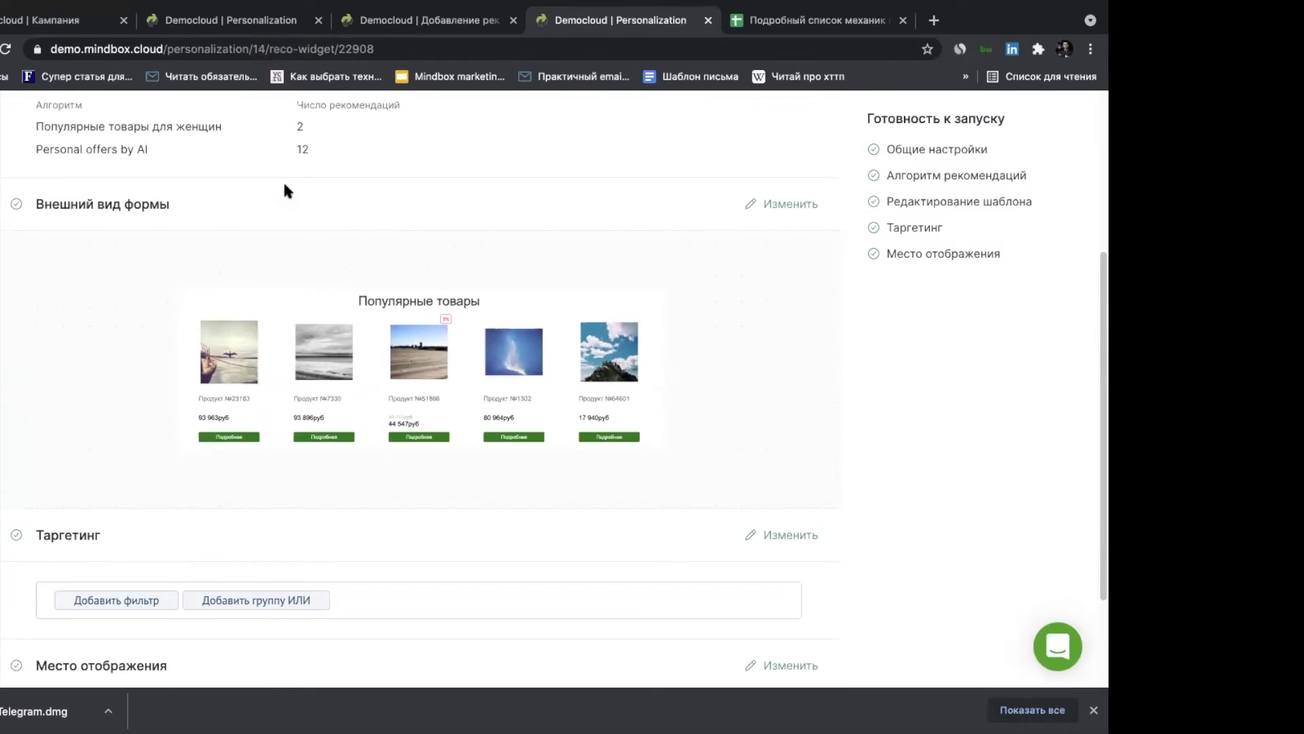
pyautogui.scroll(1, 283, 184)
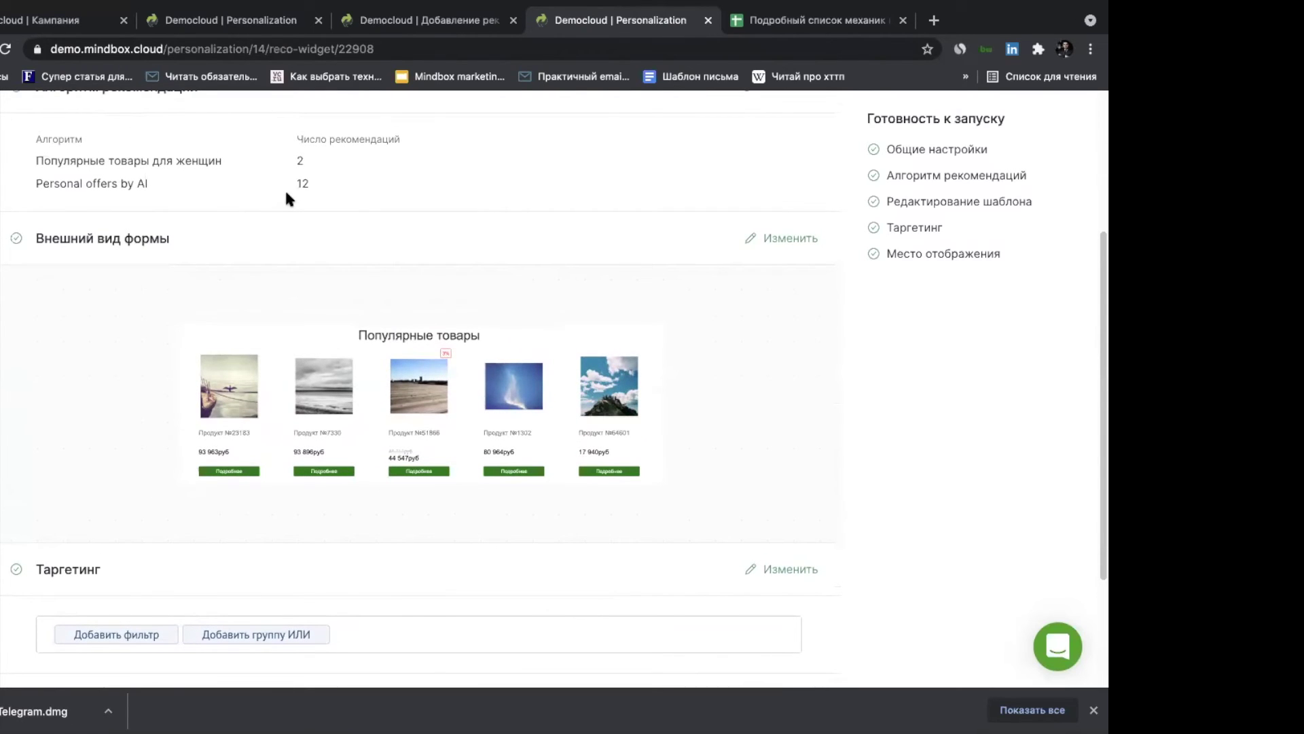
# Examine the available targeting filters for the recommendation widget, including the "Сегмент клиента" settings and the "Трафик" group.
pyautogui.scroll(-4, 116, 431)
pyautogui.click(93, 501)
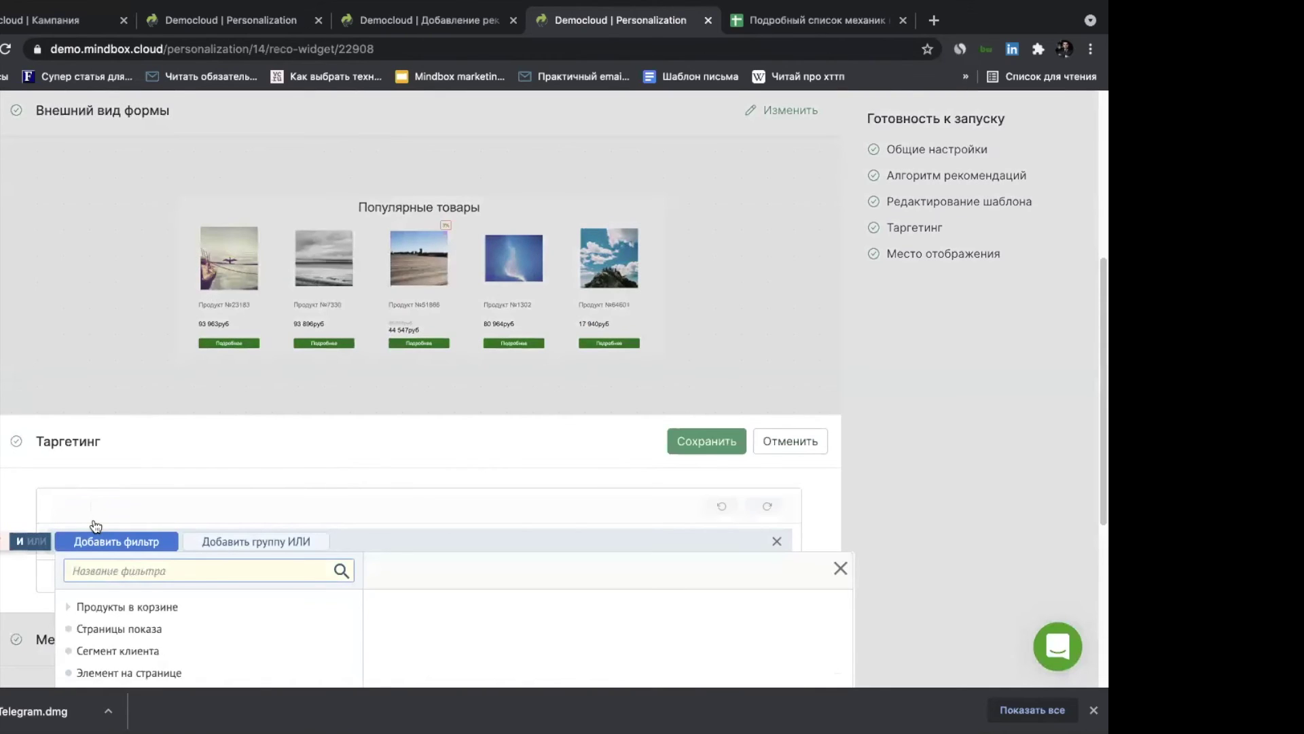
pyautogui.scroll(-7, 95, 516)
pyautogui.click(231, 410)
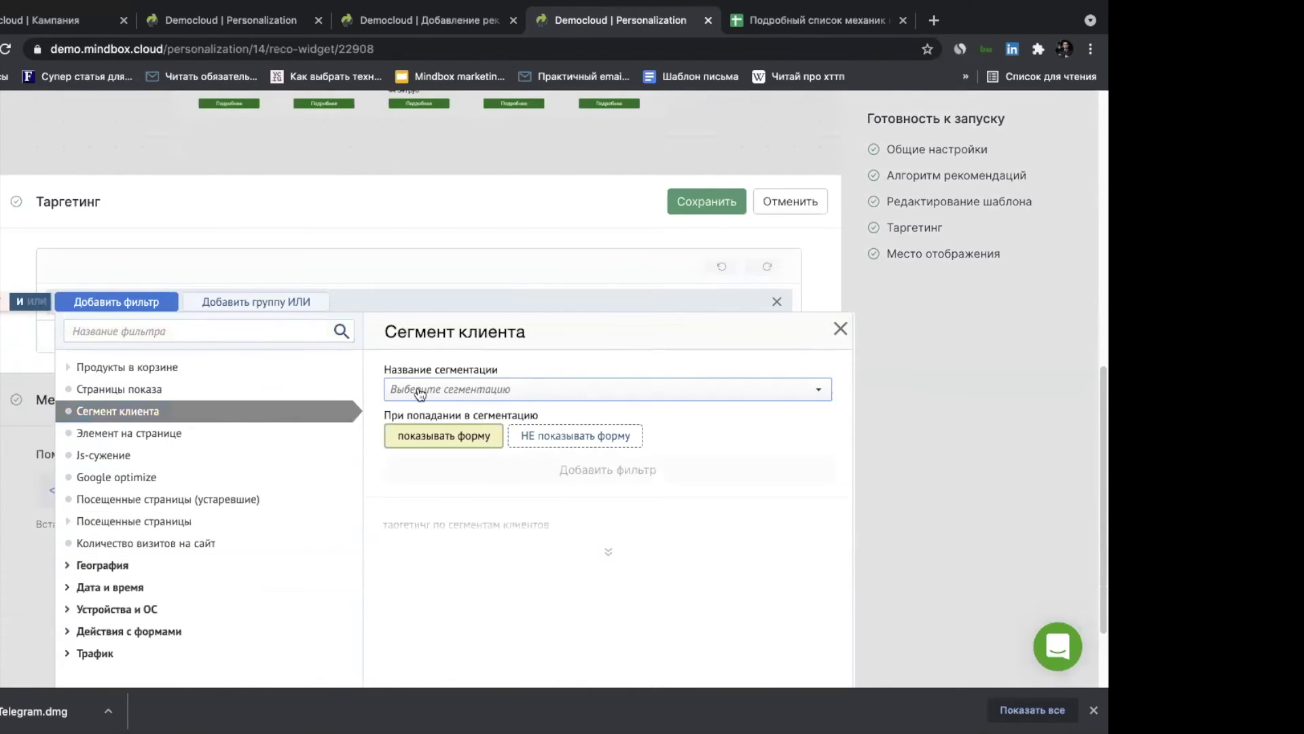
pyautogui.scroll(-4, 422, 381)
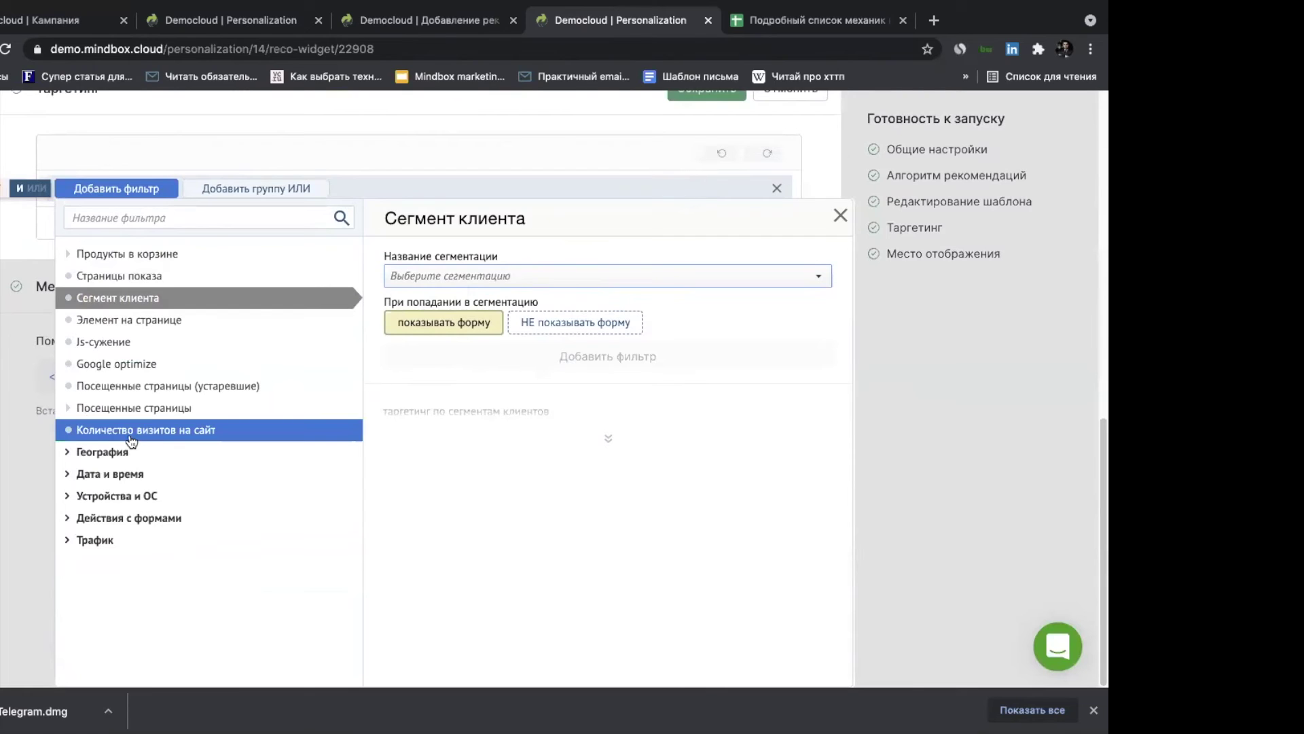
pyautogui.click(98, 538)
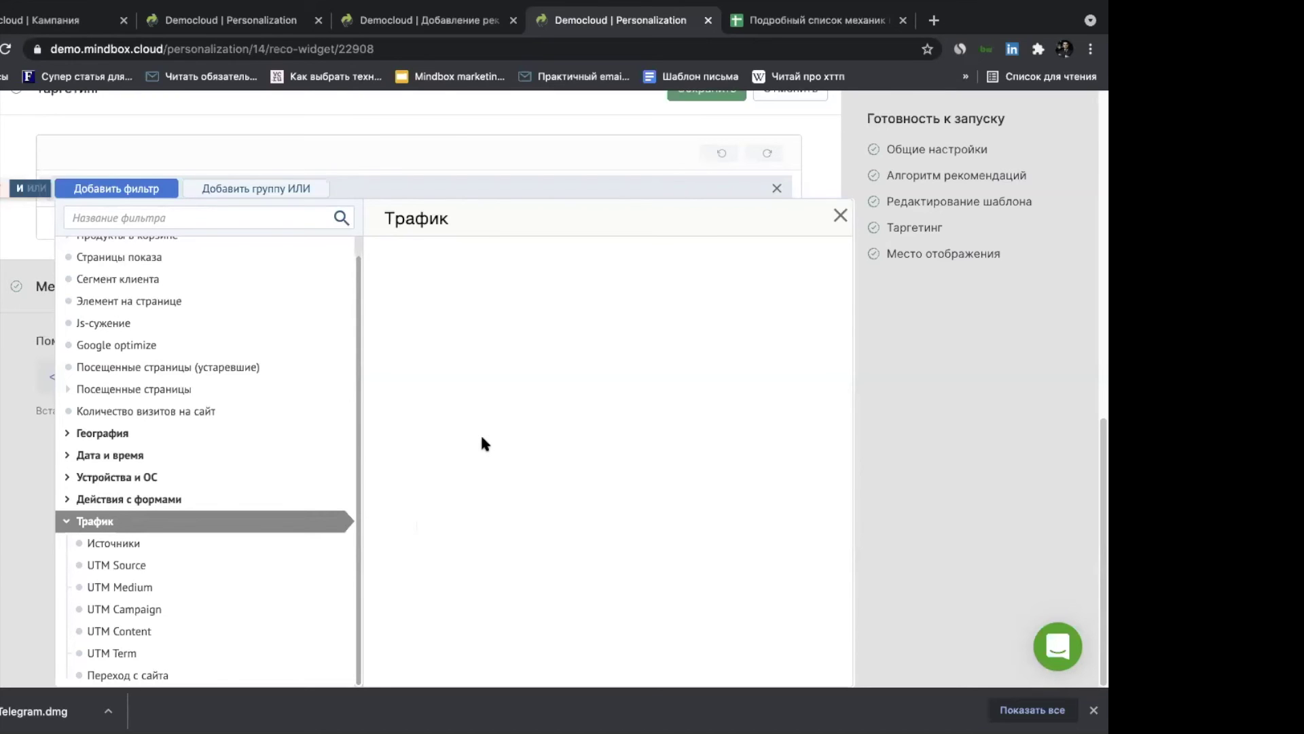
pyautogui.scroll(6, 480, 434)
pyautogui.scroll(5, 485, 266)
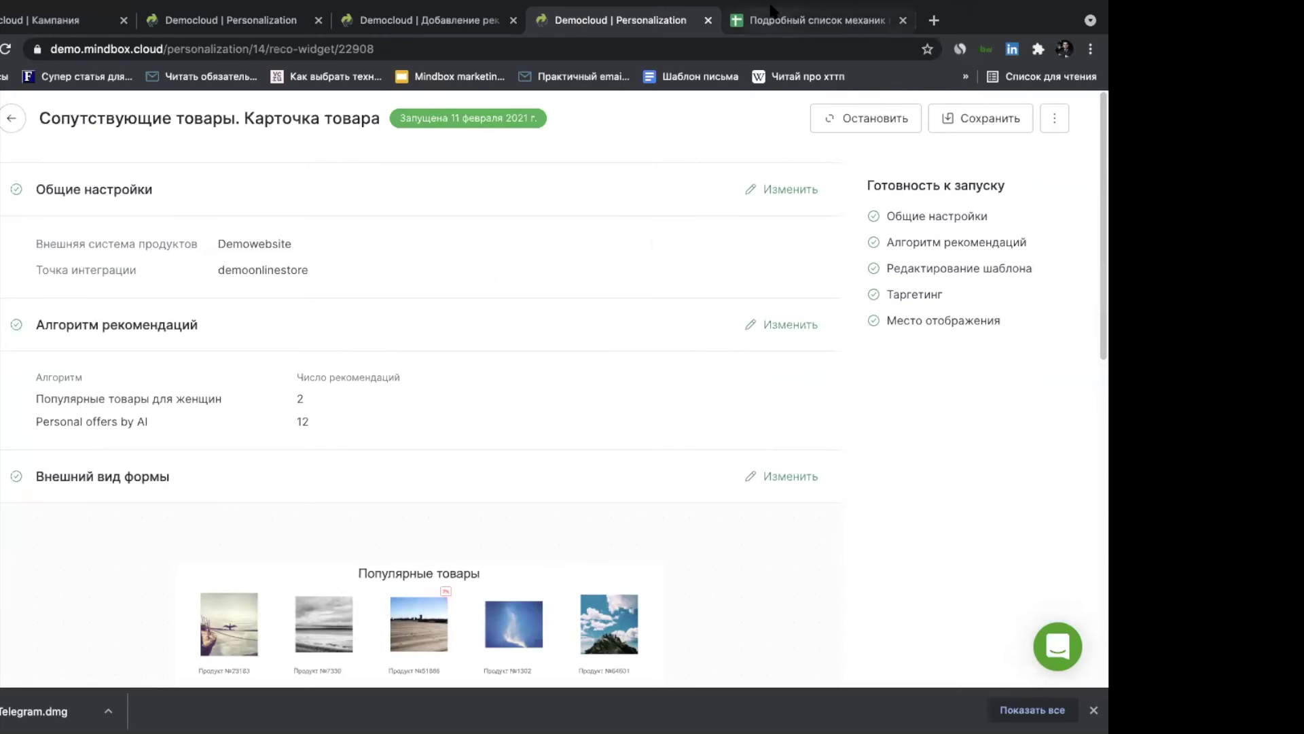
# Switch to the Google Sheets list of Mindbox website personalization mechanics and examine the mechanics' tasks, form types, segments and display conditions.
pyautogui.moveTo(778, 5)
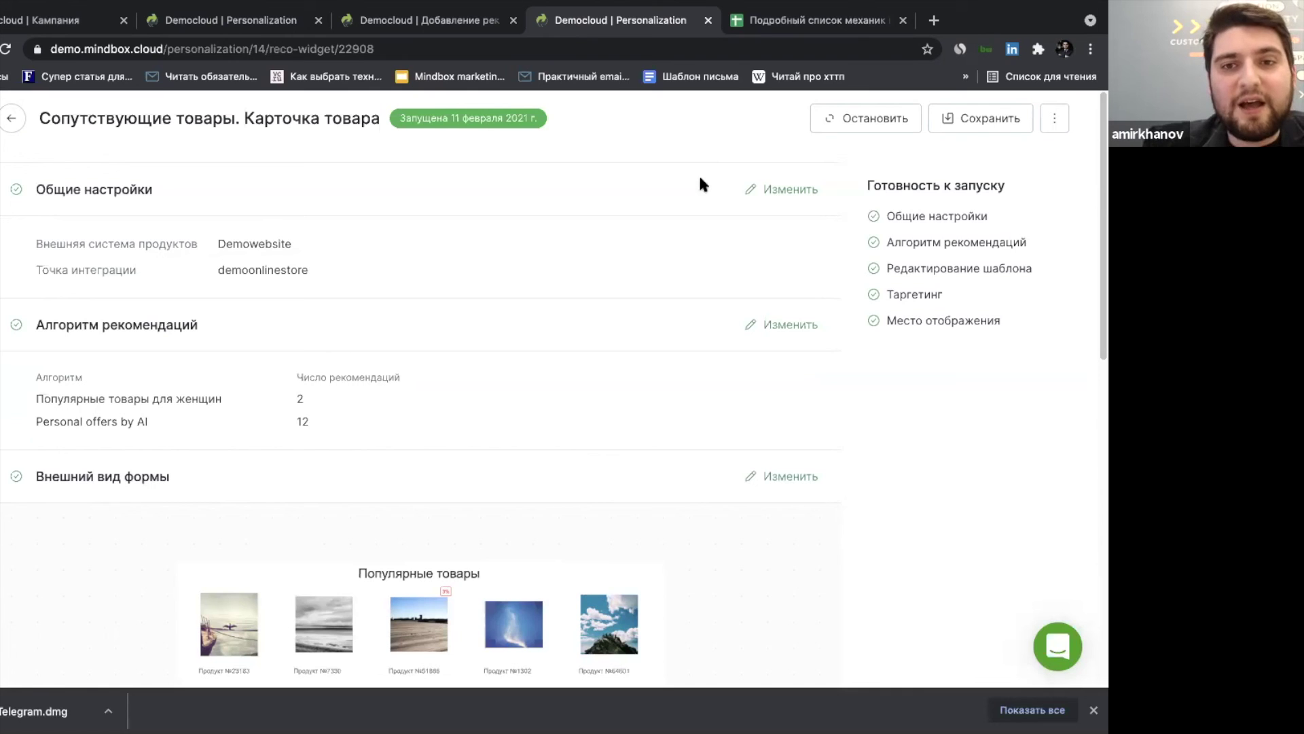
pyautogui.click(799, 21)
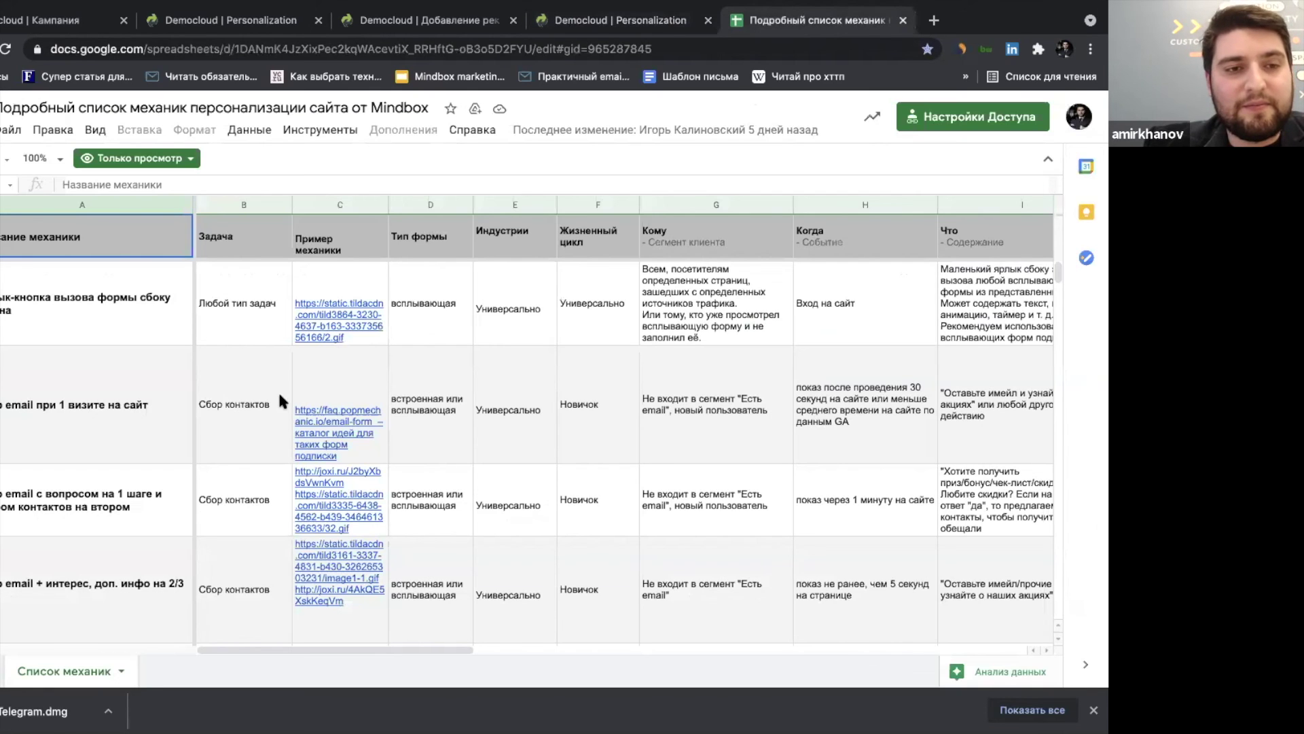
pyautogui.scroll(-2, 194, 410)
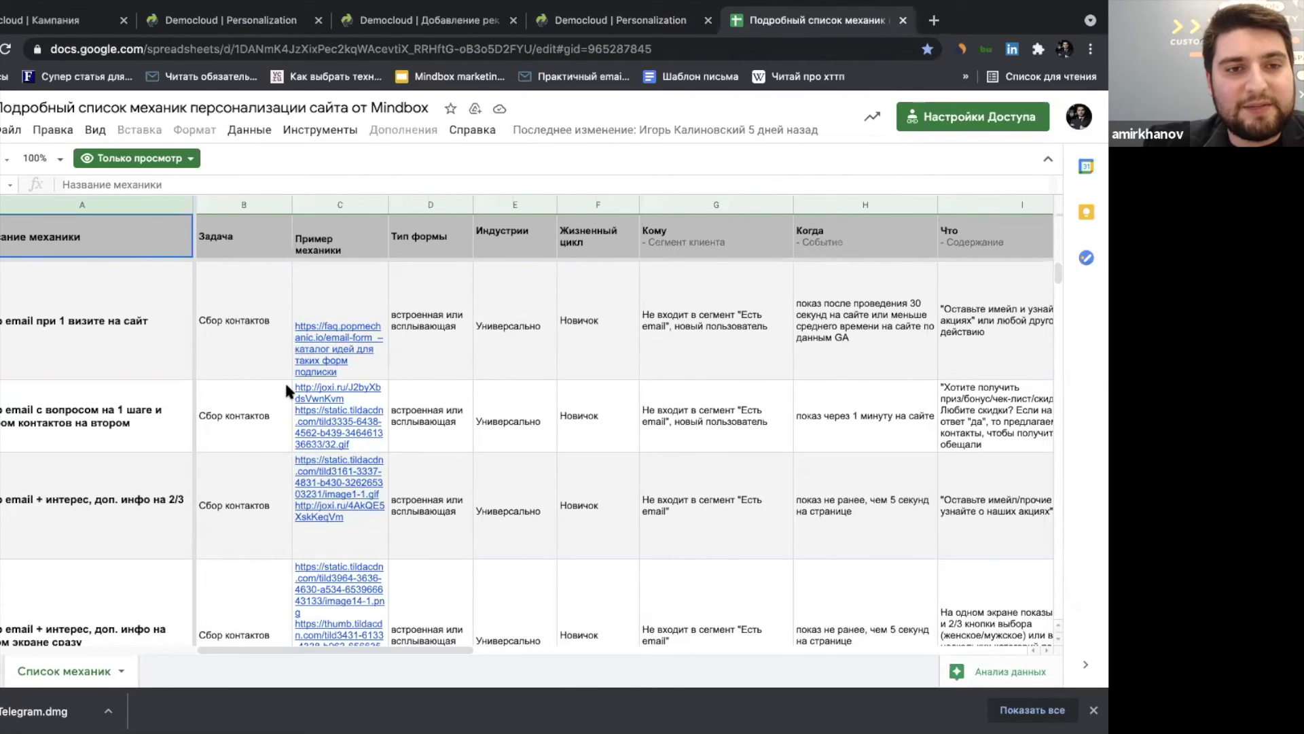
pyautogui.scroll(-3, 286, 387)
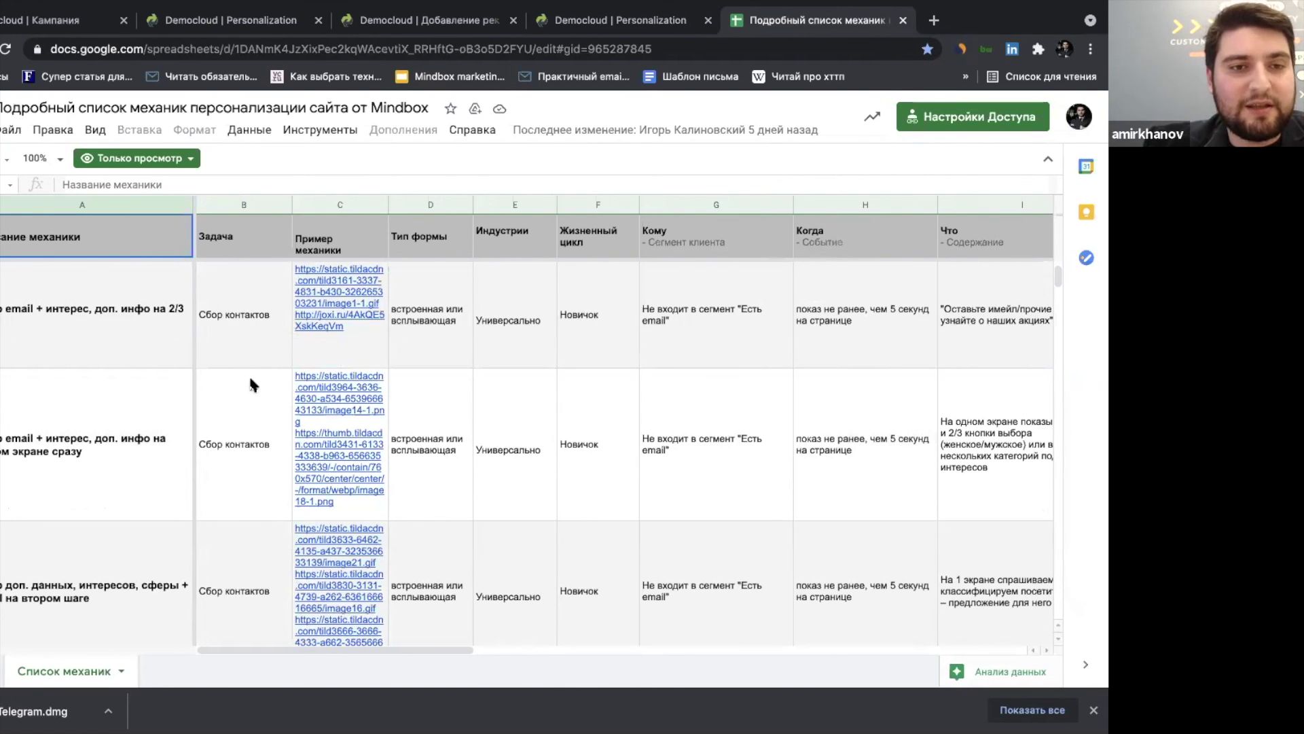
pyautogui.scroll(3, 250, 384)
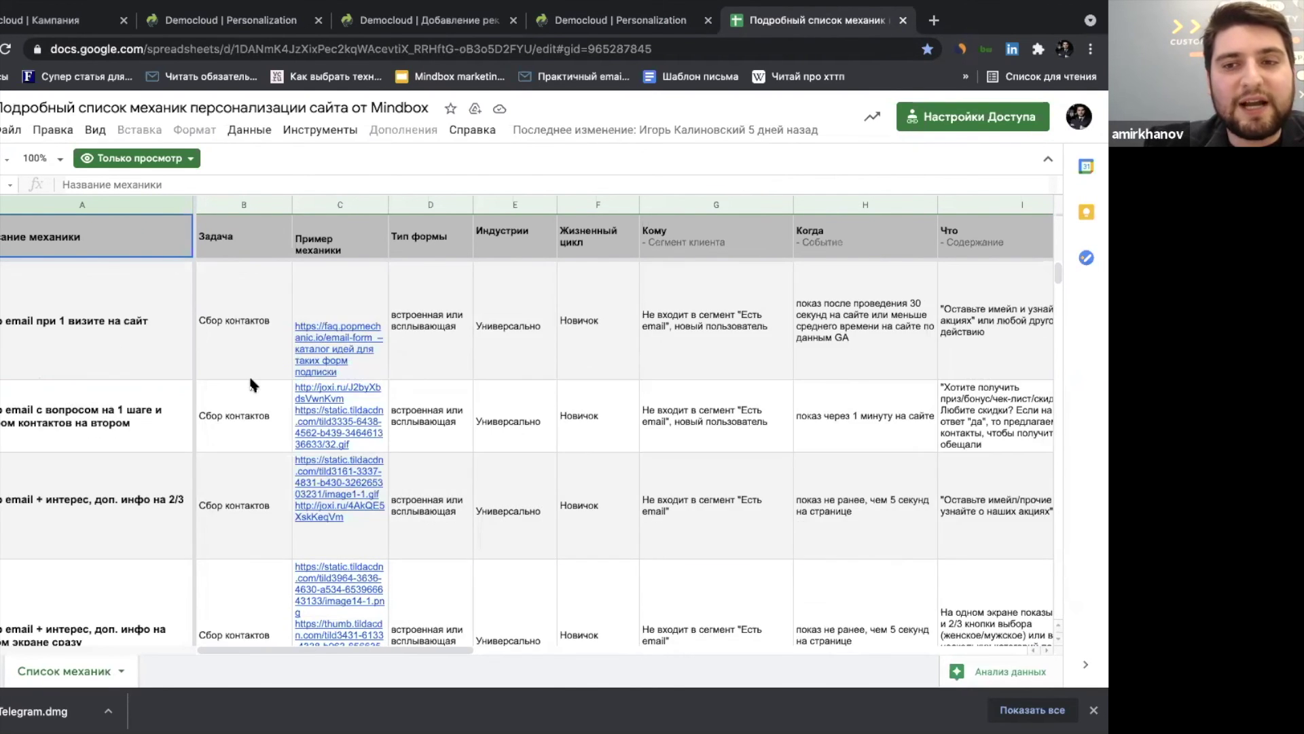
pyautogui.scroll(2, 252, 385)
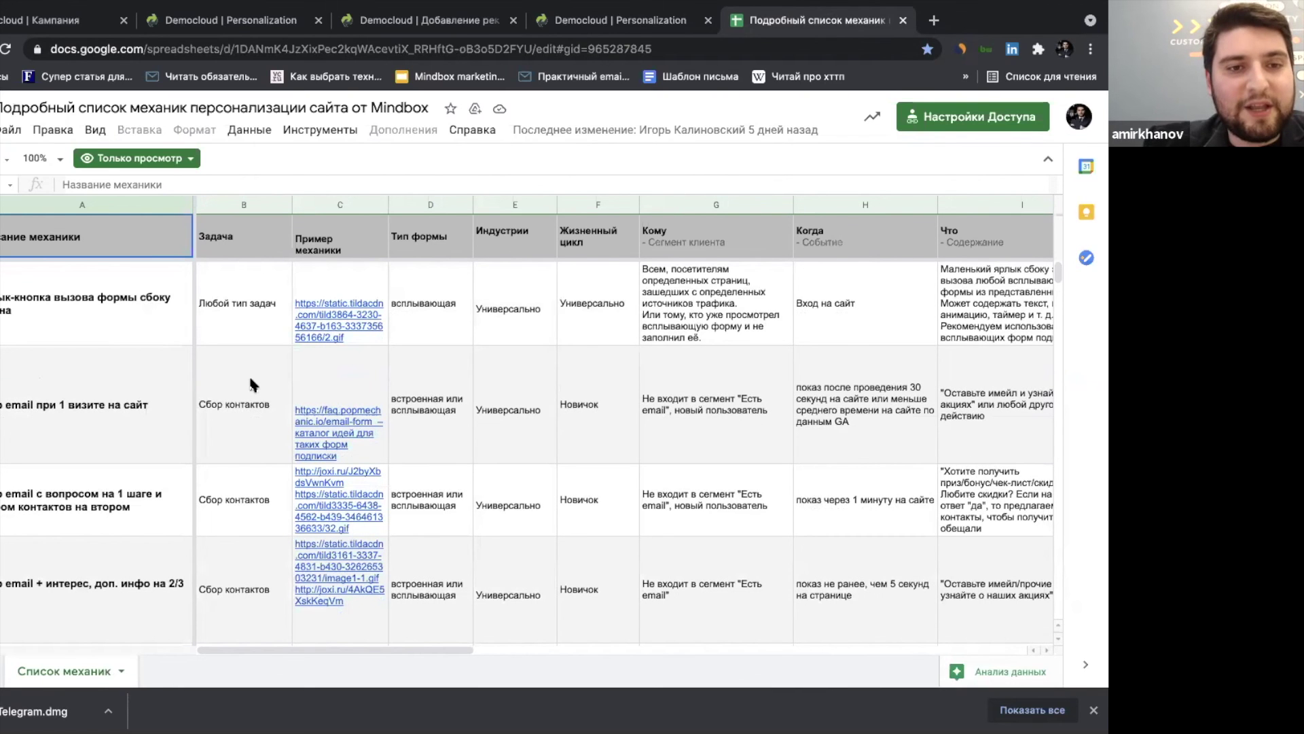
pyautogui.scroll(-2, 250, 384)
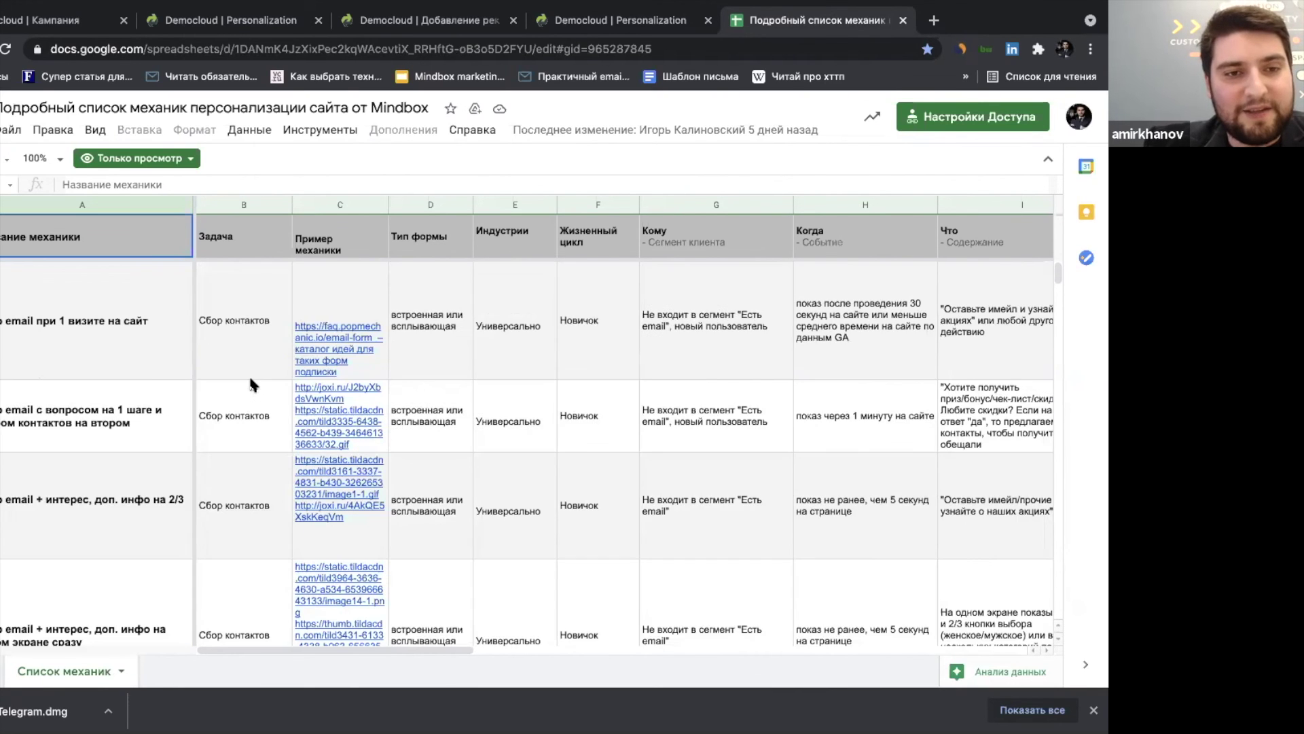
pyautogui.scroll(-6, 251, 385)
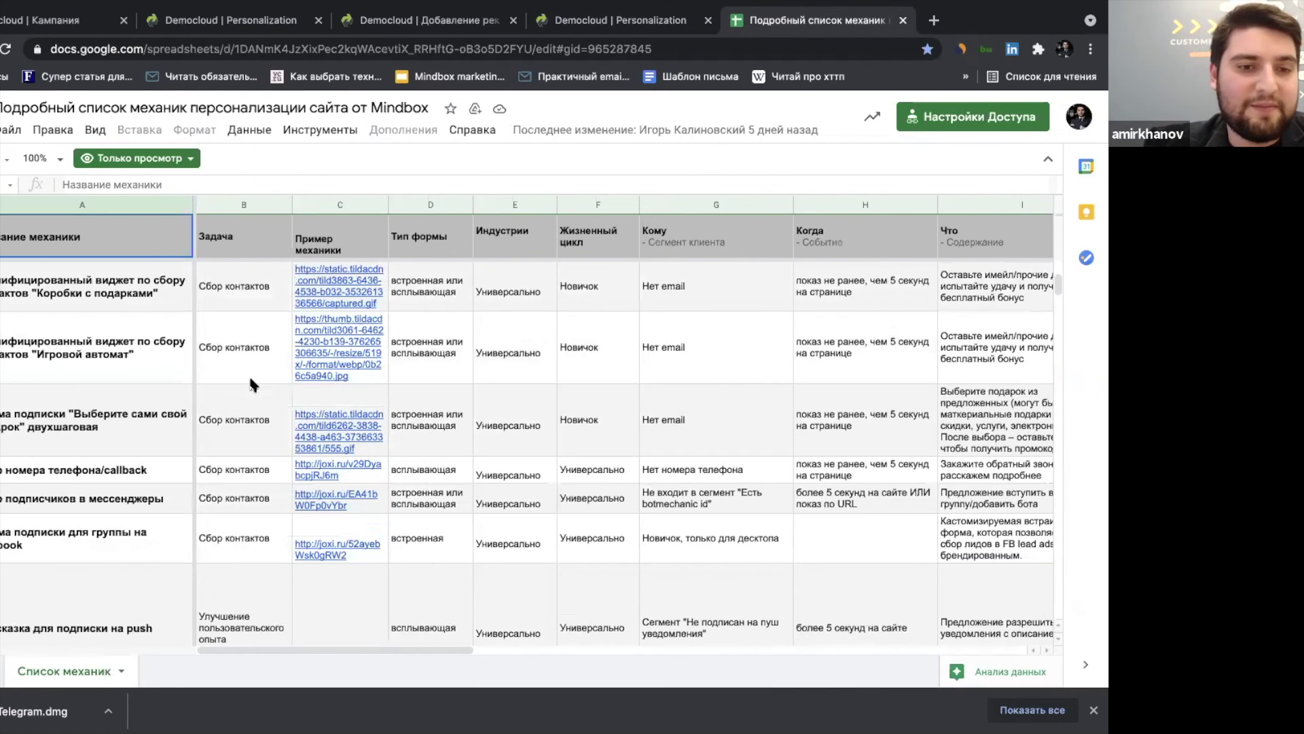
pyautogui.scroll(-5, 252, 384)
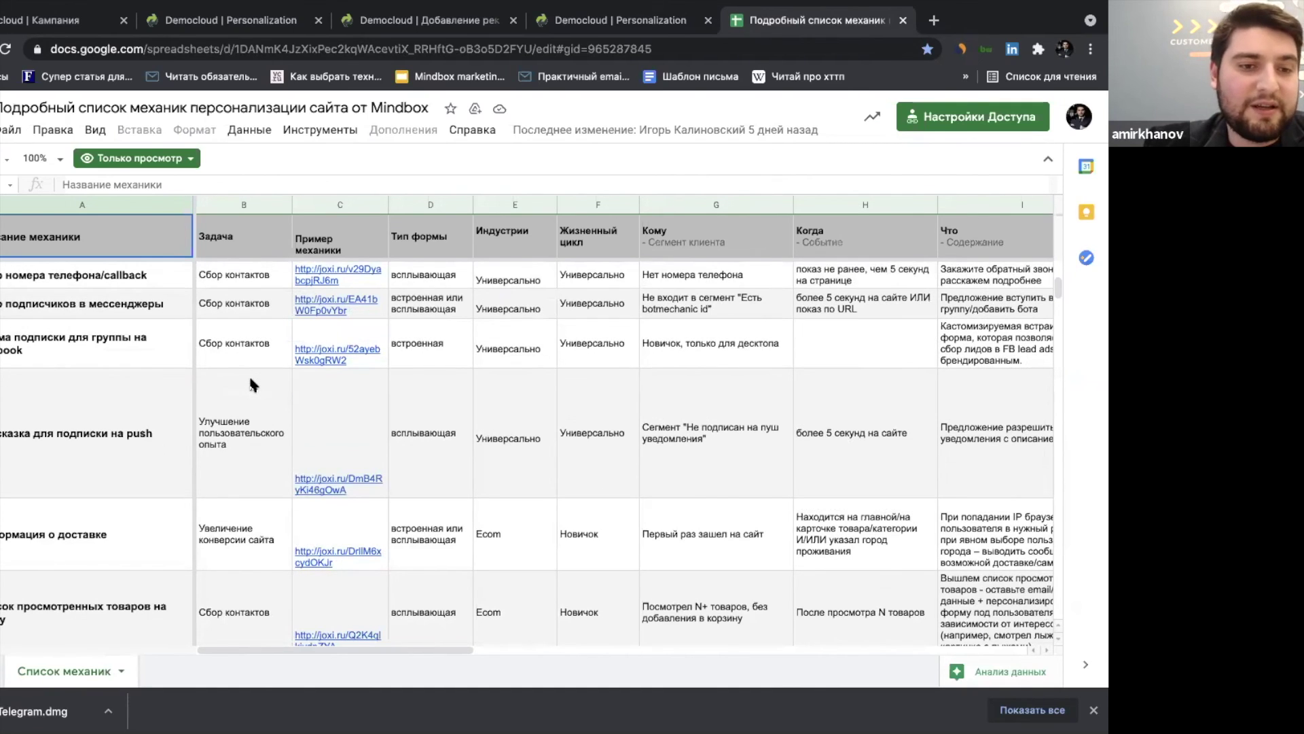
pyautogui.scroll(-2, 250, 384)
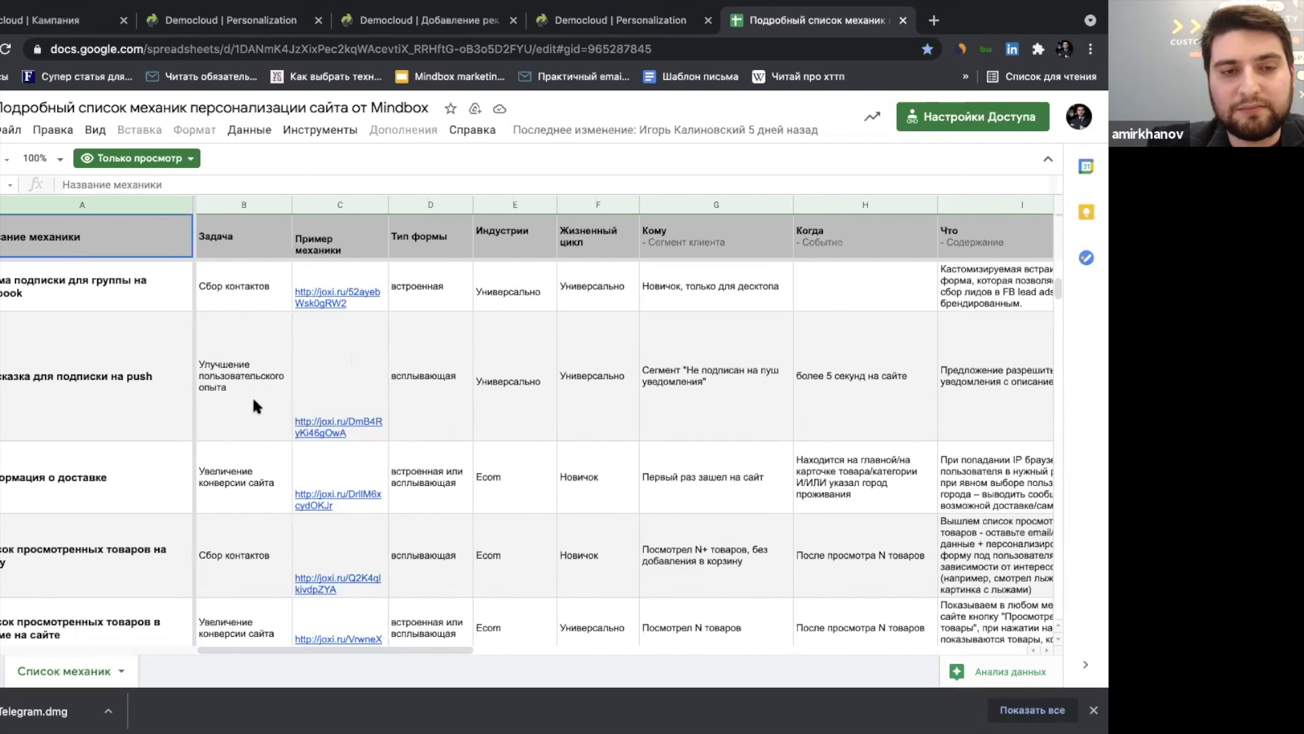
pyautogui.scroll(-5, 253, 400)
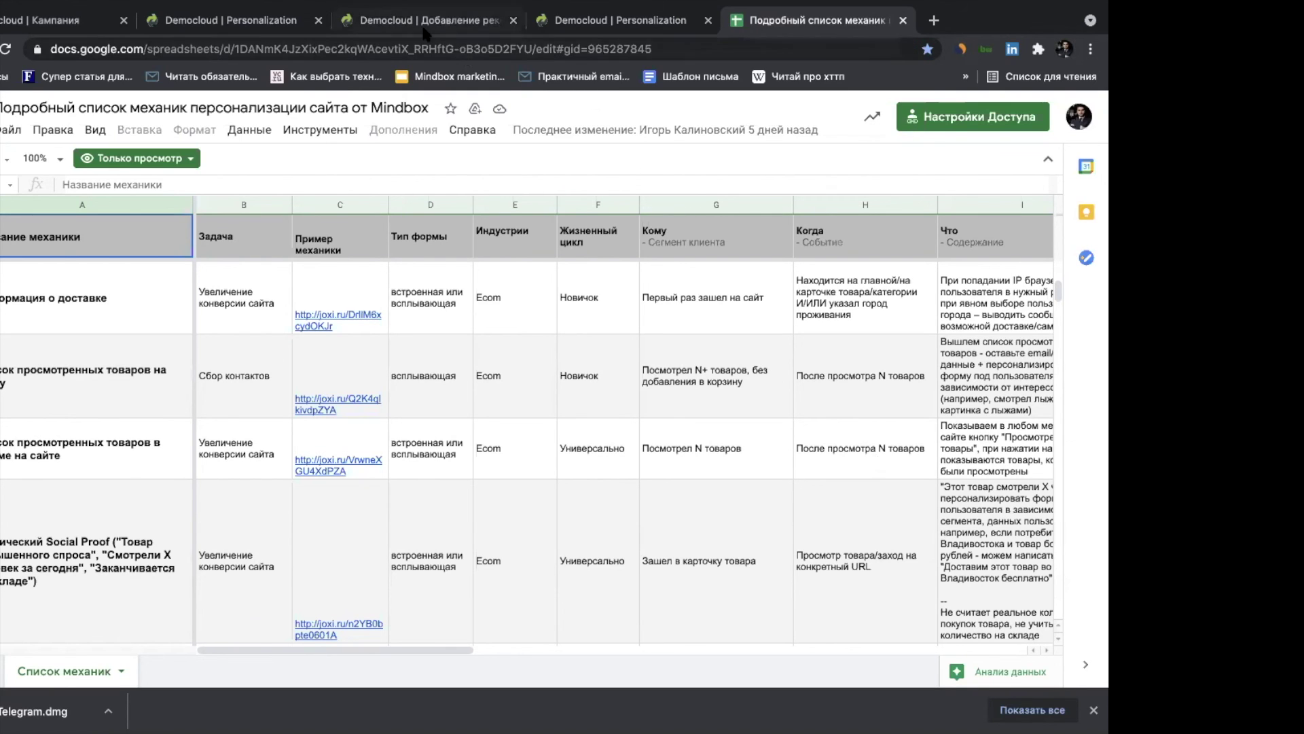
# Switch back to the Mindbox page of the "NEW COLLECTION" women's banner inline block.
pyautogui.click(269, 24)
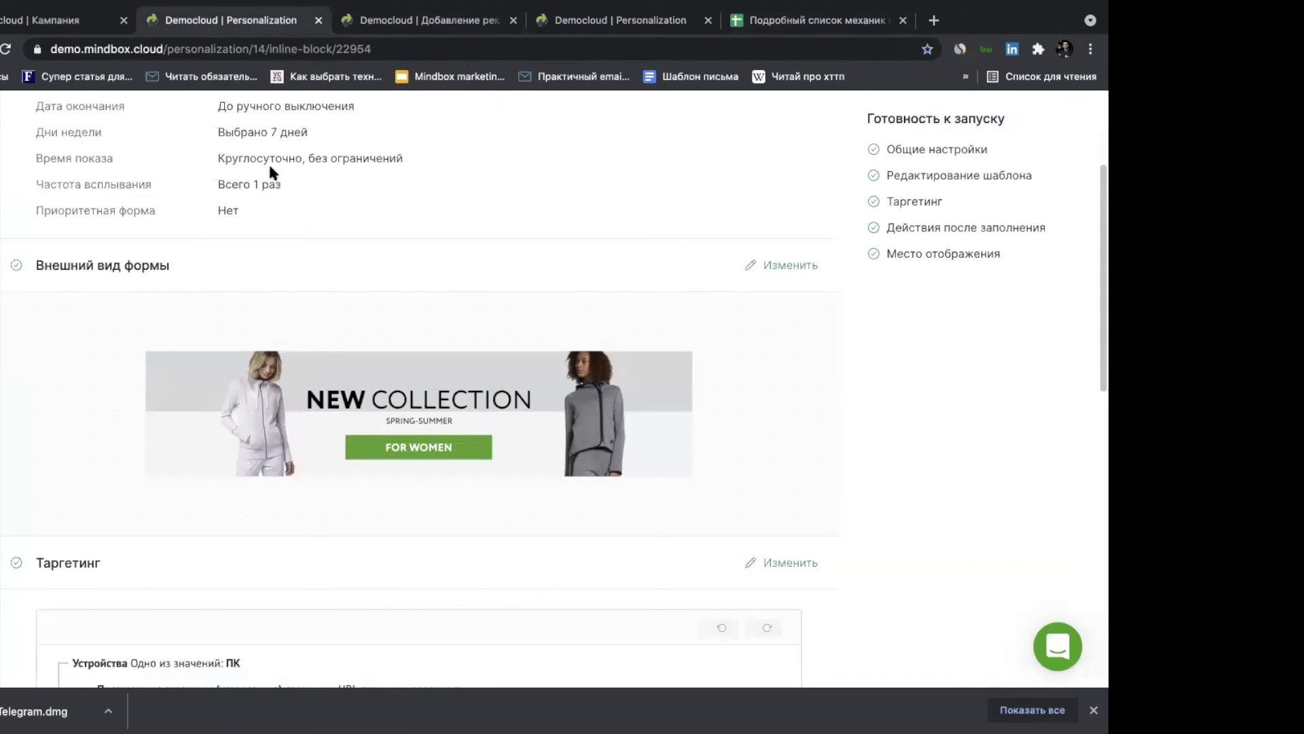